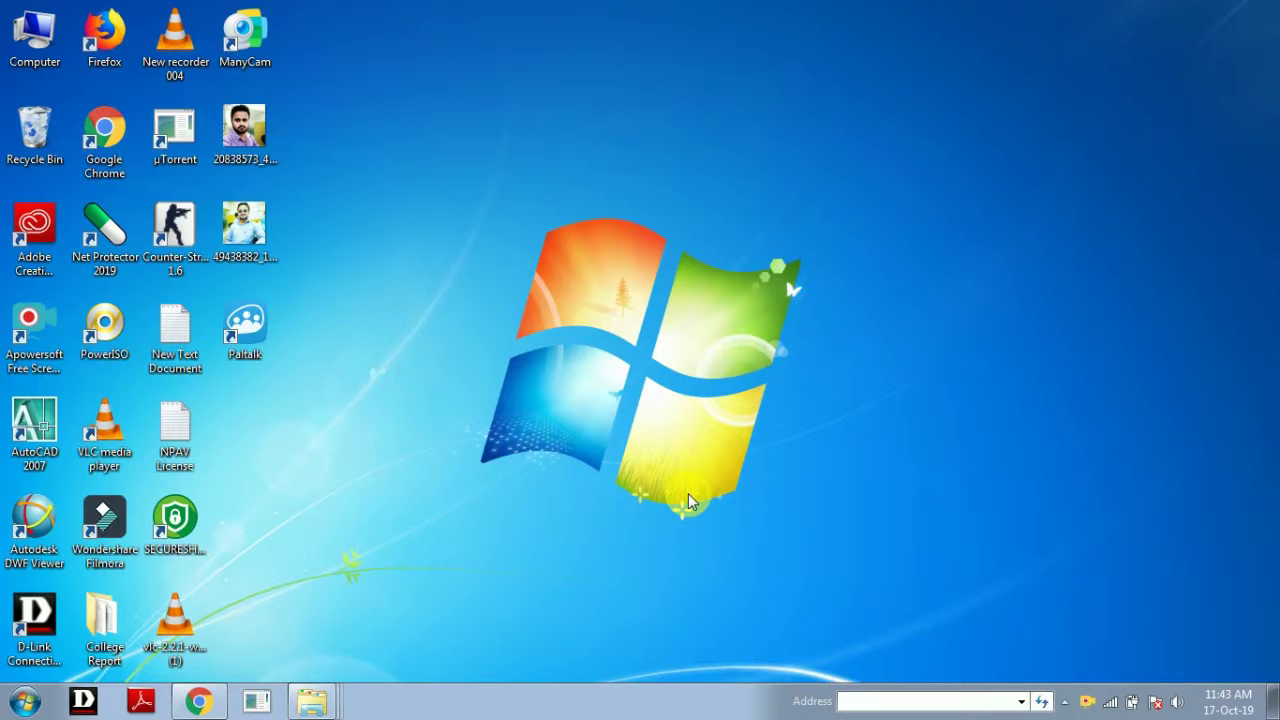
# Step: Switch to Chrome, search Google for remove.bg in a new tab, and open the remove.bg home page
pyautogui.click(200, 700)
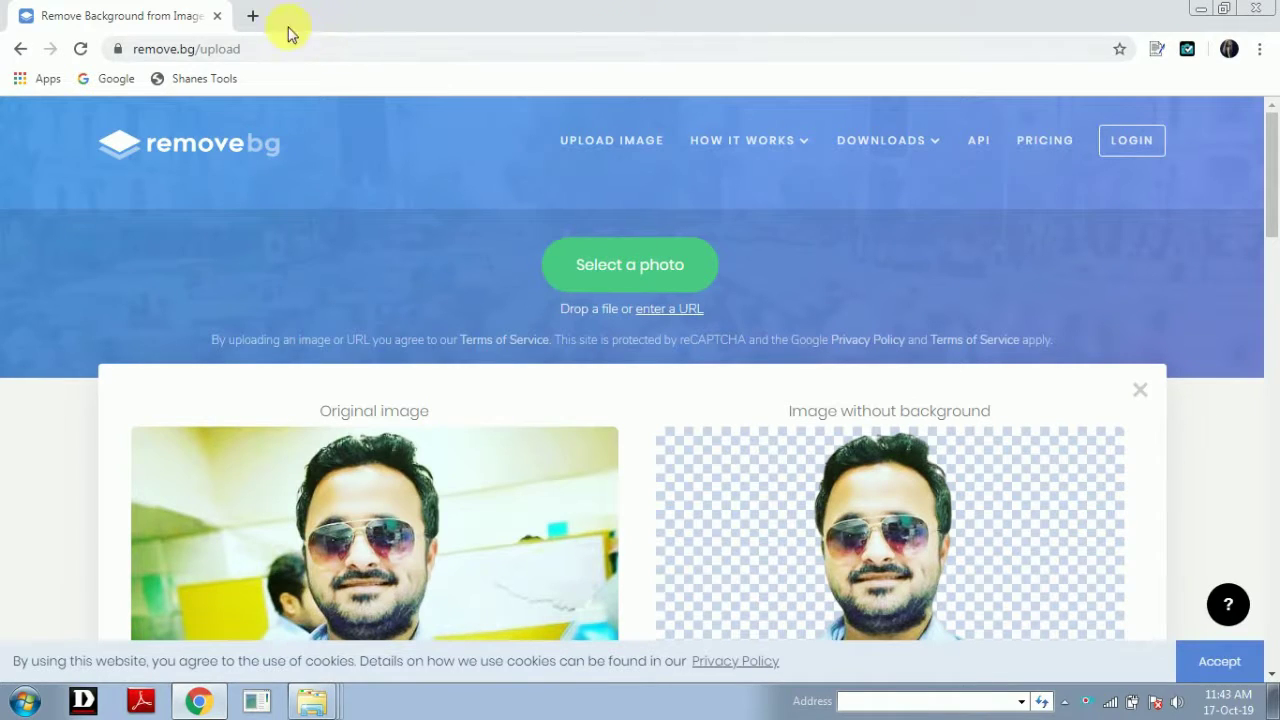
pyautogui.click(252, 17)
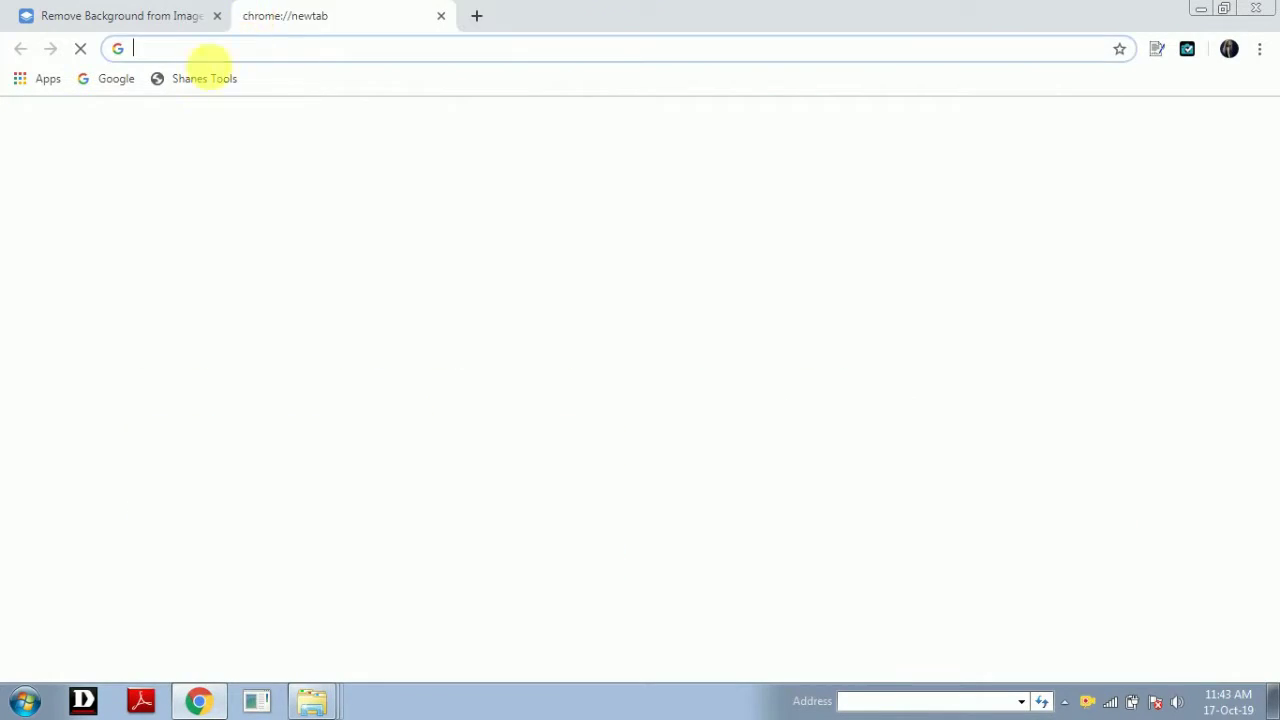
pyautogui.click(114, 80)
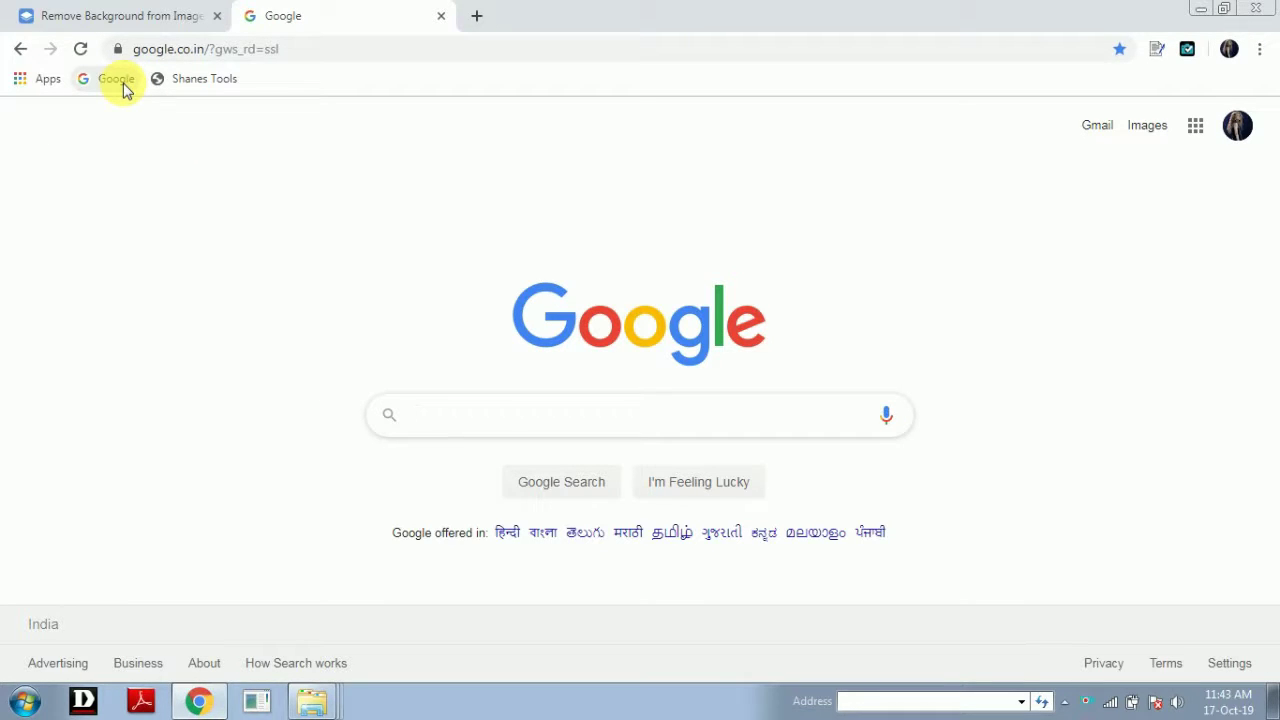
pyautogui.write('remove.bg')
pyautogui.press('Return')
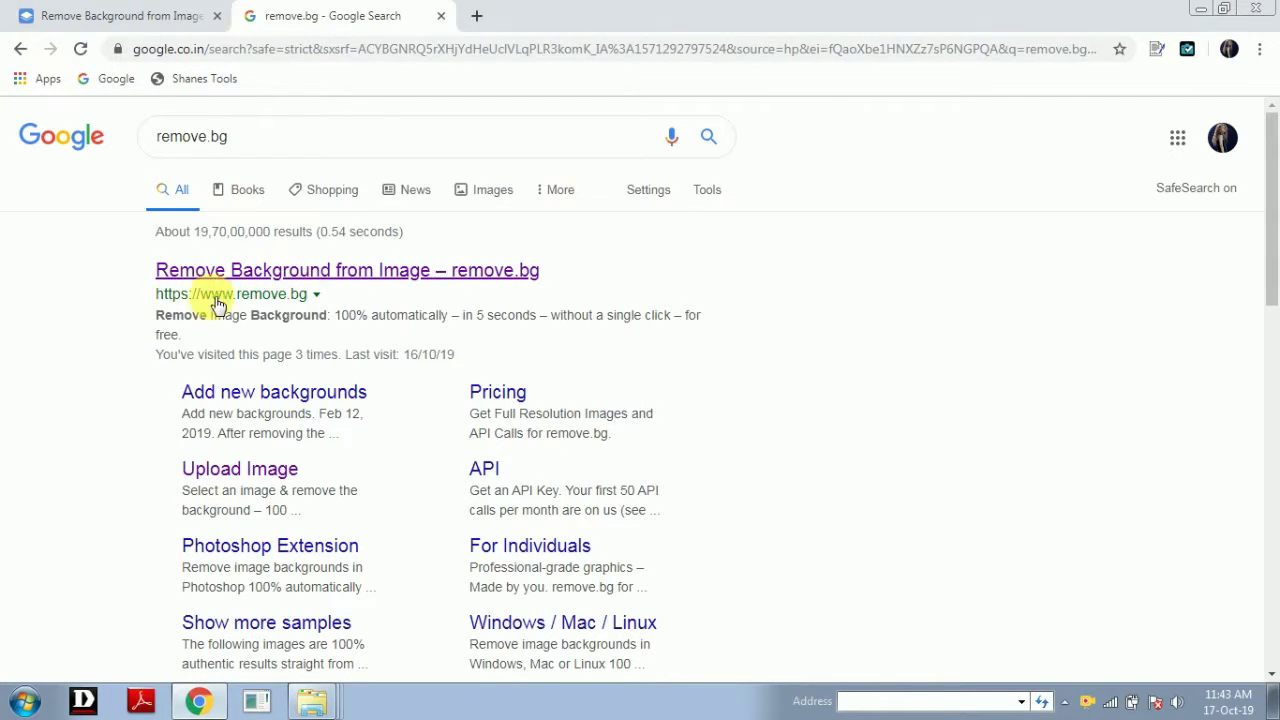
pyautogui.click(258, 276)
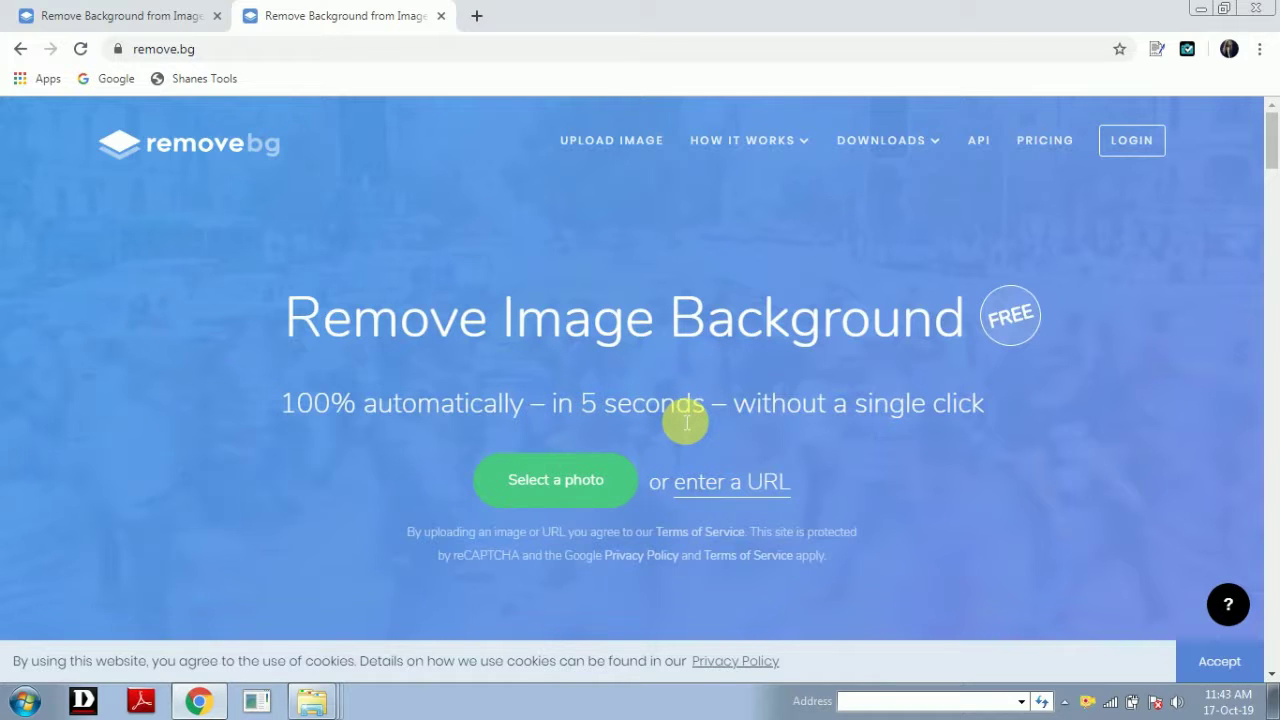
# Step: Upload the desktop photo of the man in the purple shirt to remove.bg for background removal
pyautogui.click(560, 483)
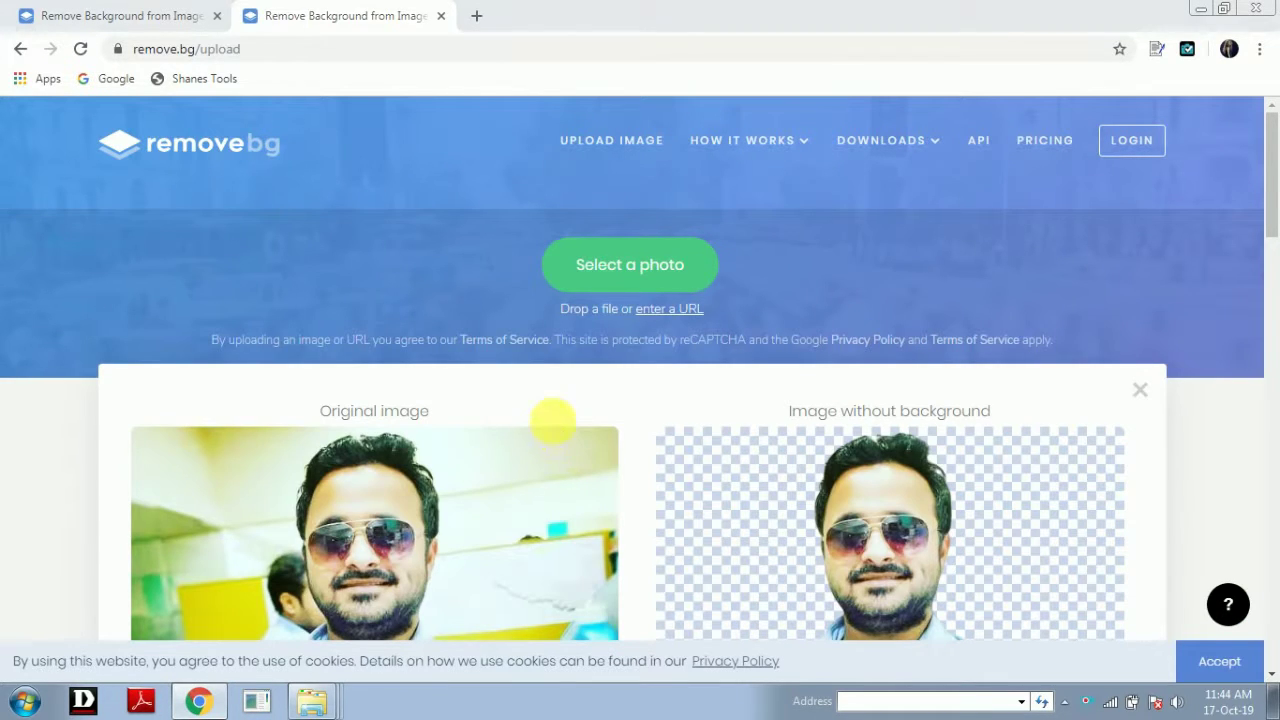
pyautogui.click(638, 251)
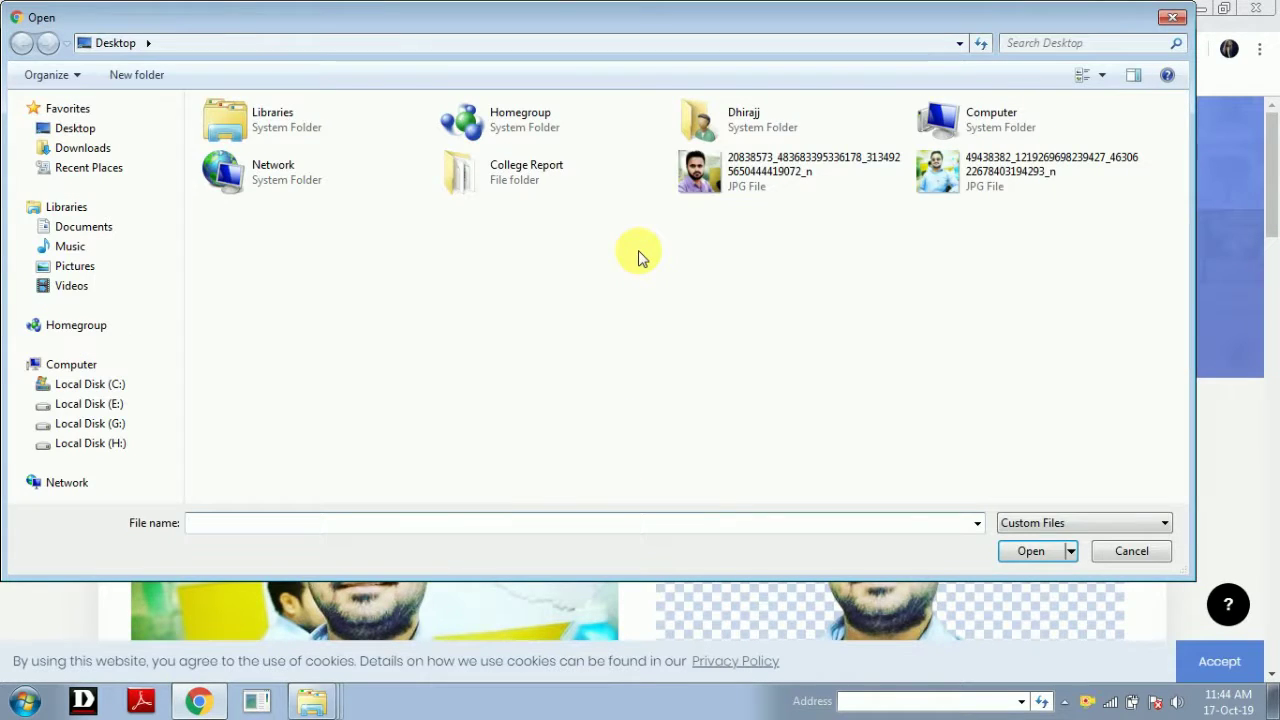
pyautogui.doubleClick(797, 174)
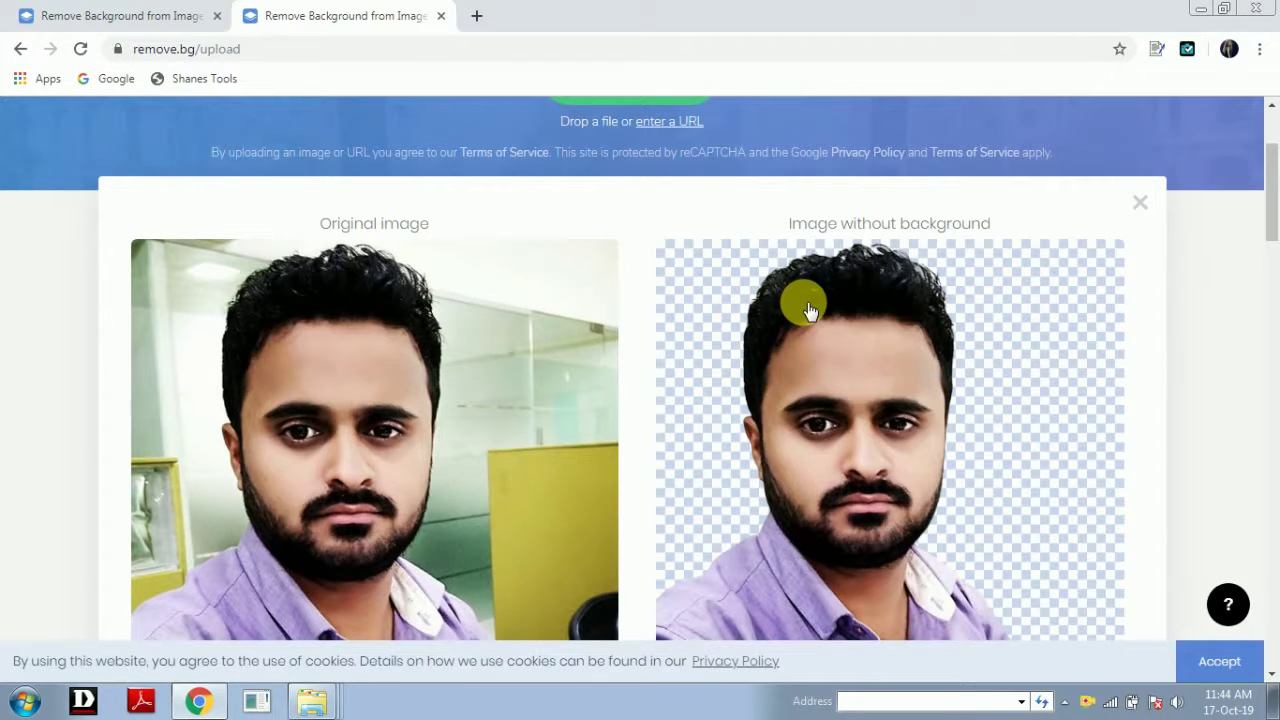
# Step: Download the purple-shirt photo without its background, preview the downloaded PNG, and close the preview
pyautogui.scroll(-2, 810, 312)
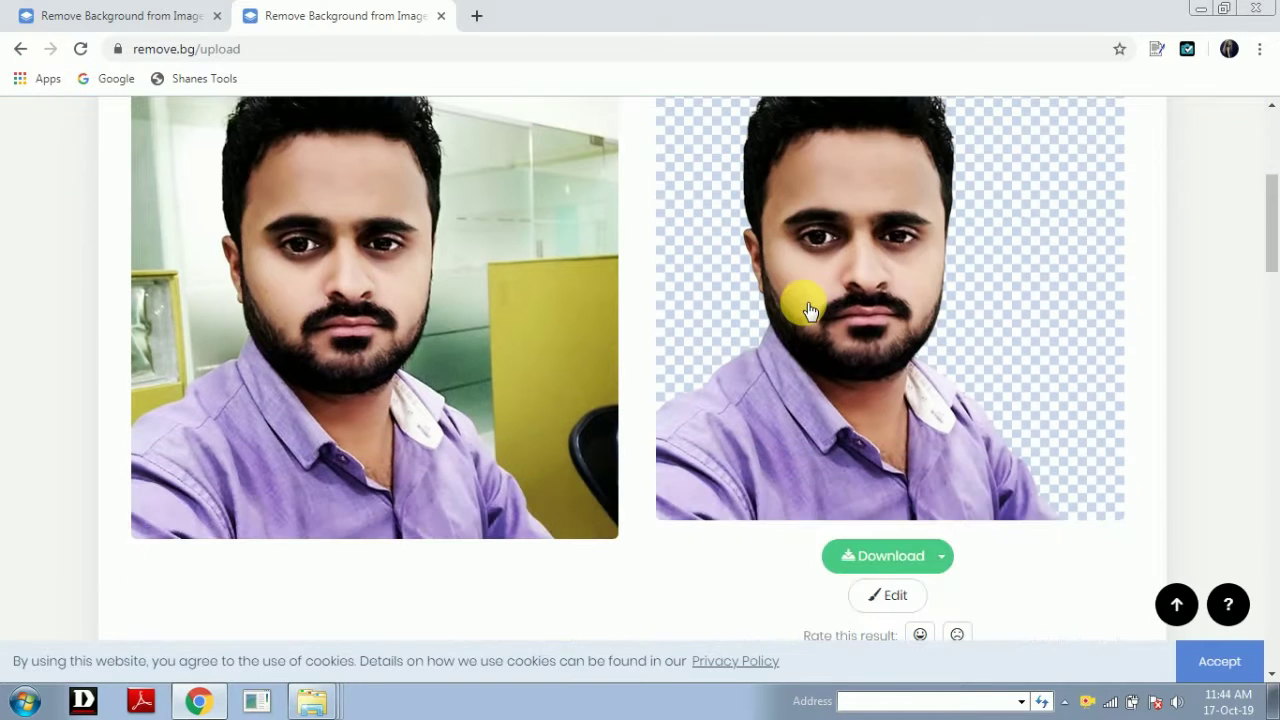
pyautogui.click(917, 564)
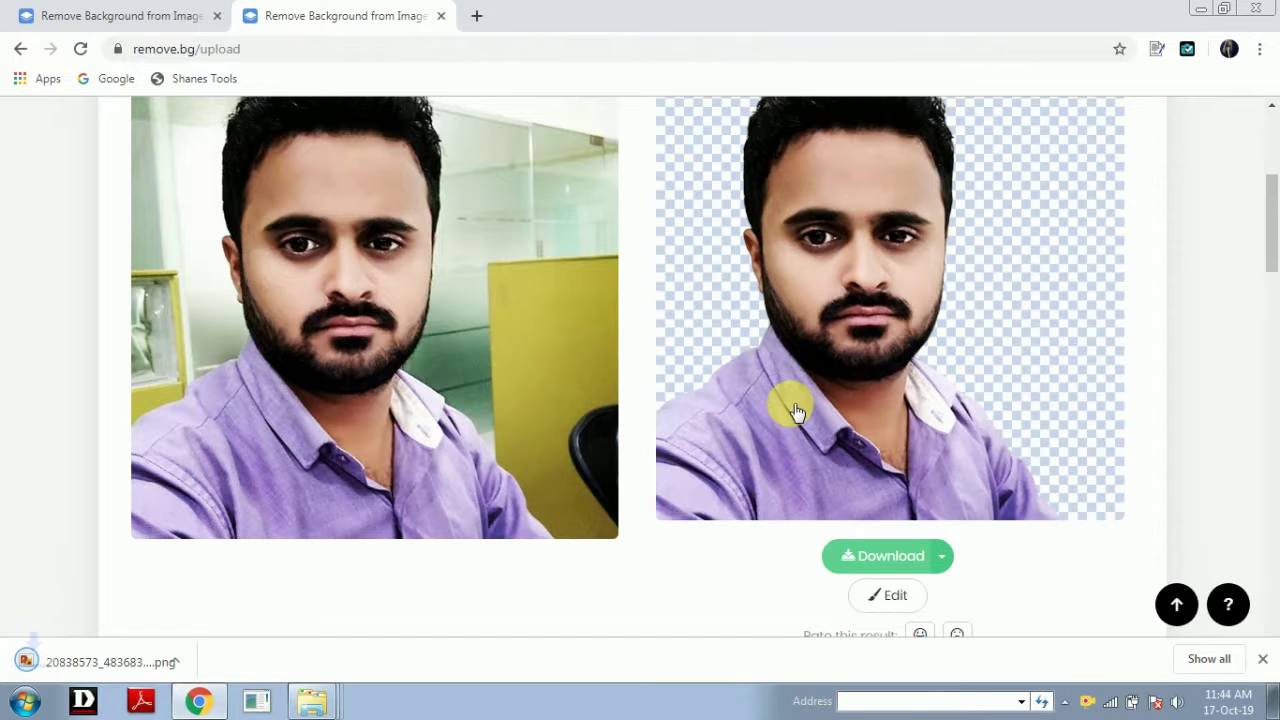
pyautogui.click(122, 670)
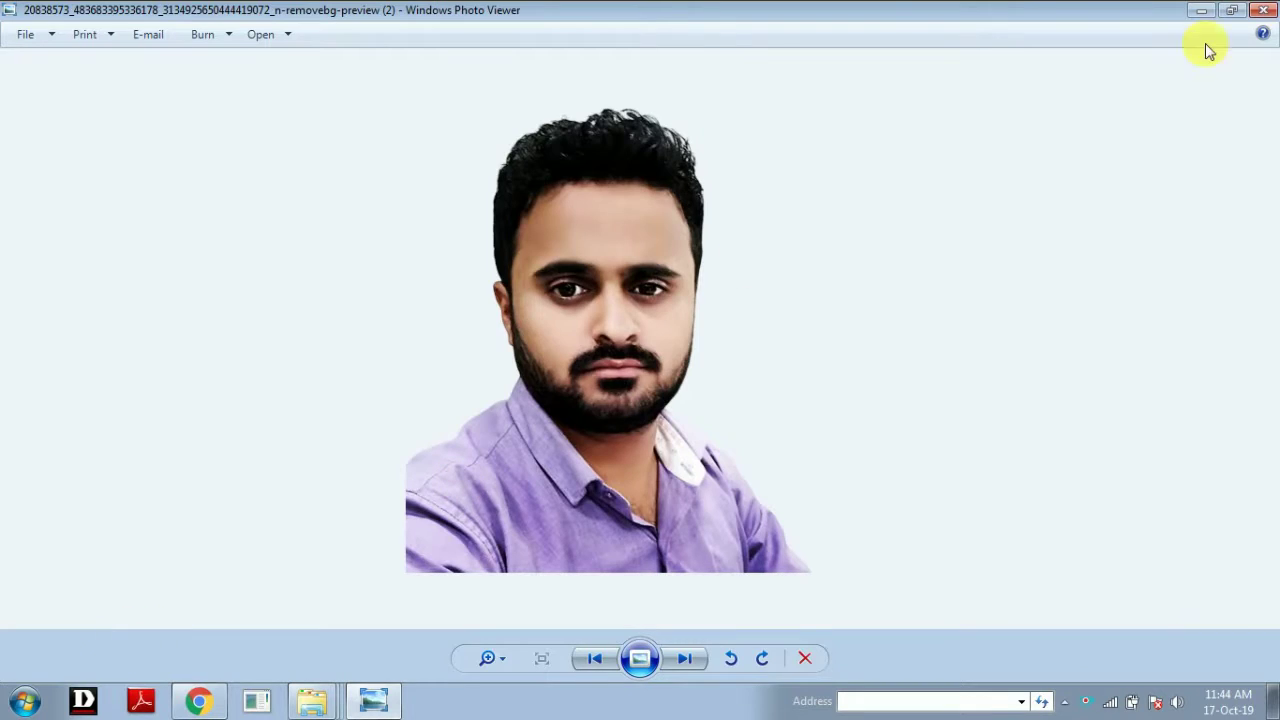
pyautogui.click(1263, 9)
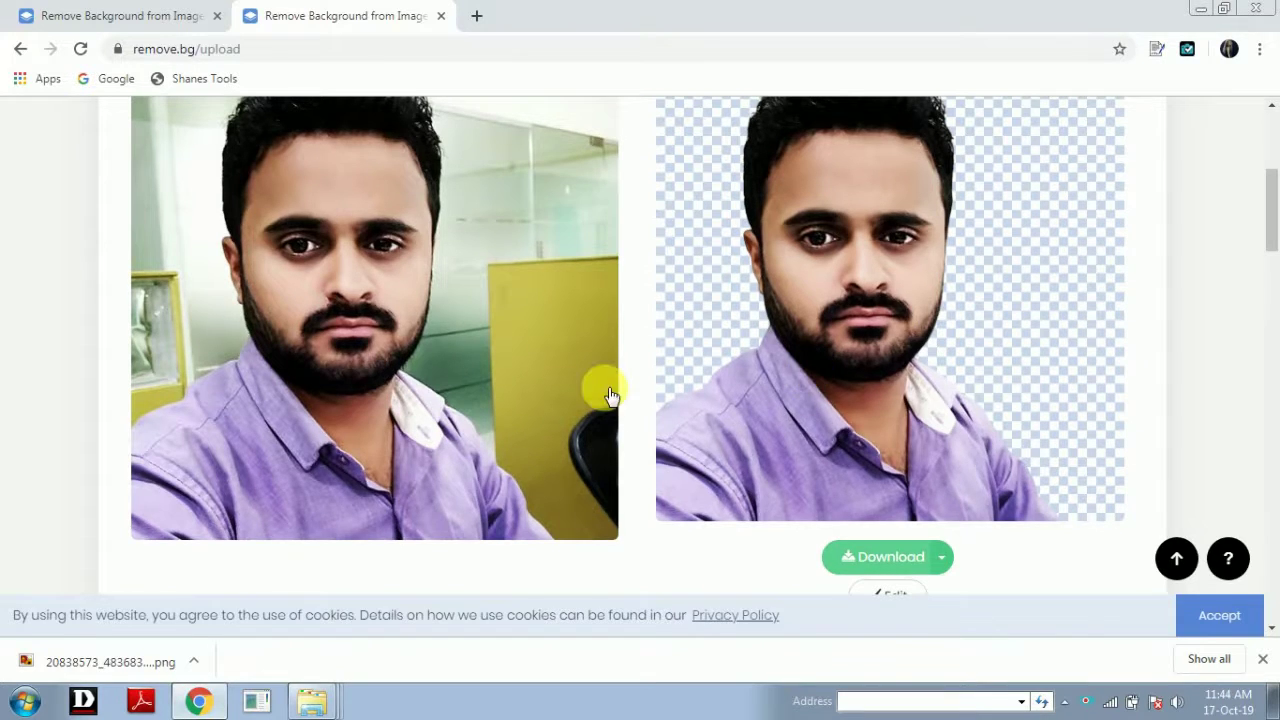
# Step: Upload the desktop photo of the man in the light blue shirt and sunglasses for background removal
pyautogui.scroll(1, 610, 395)
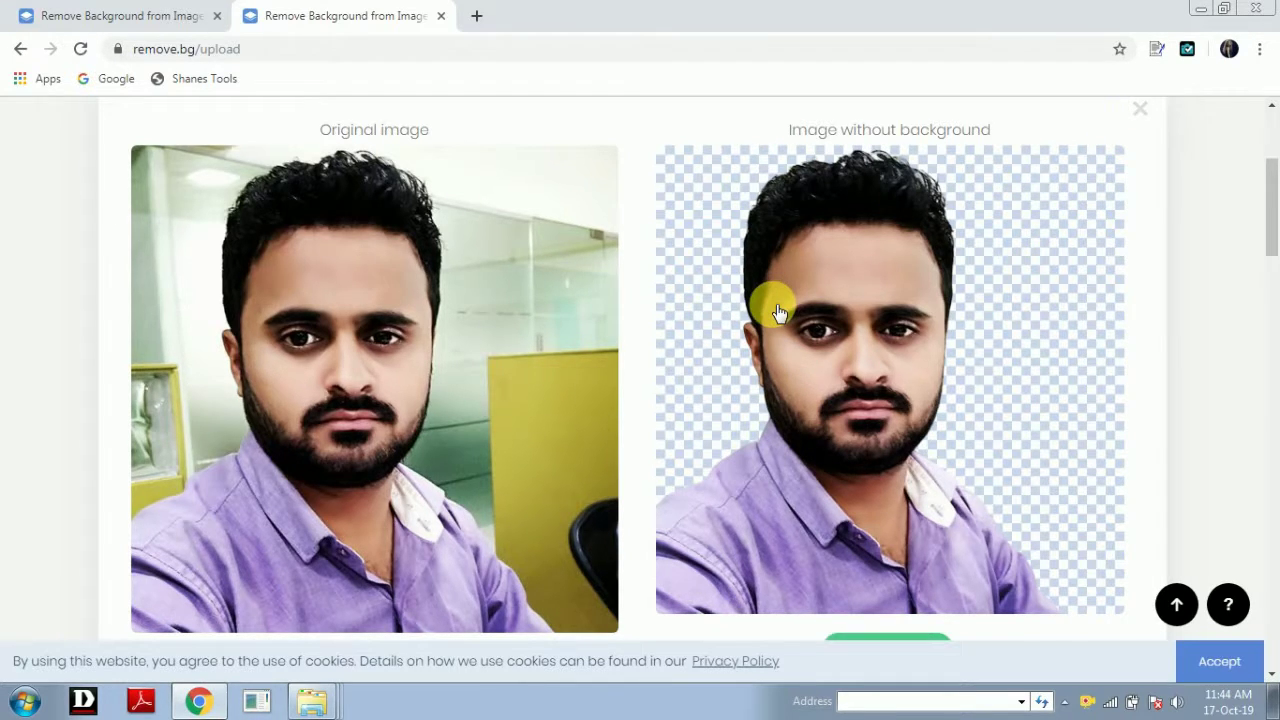
pyautogui.scroll(3, 776, 312)
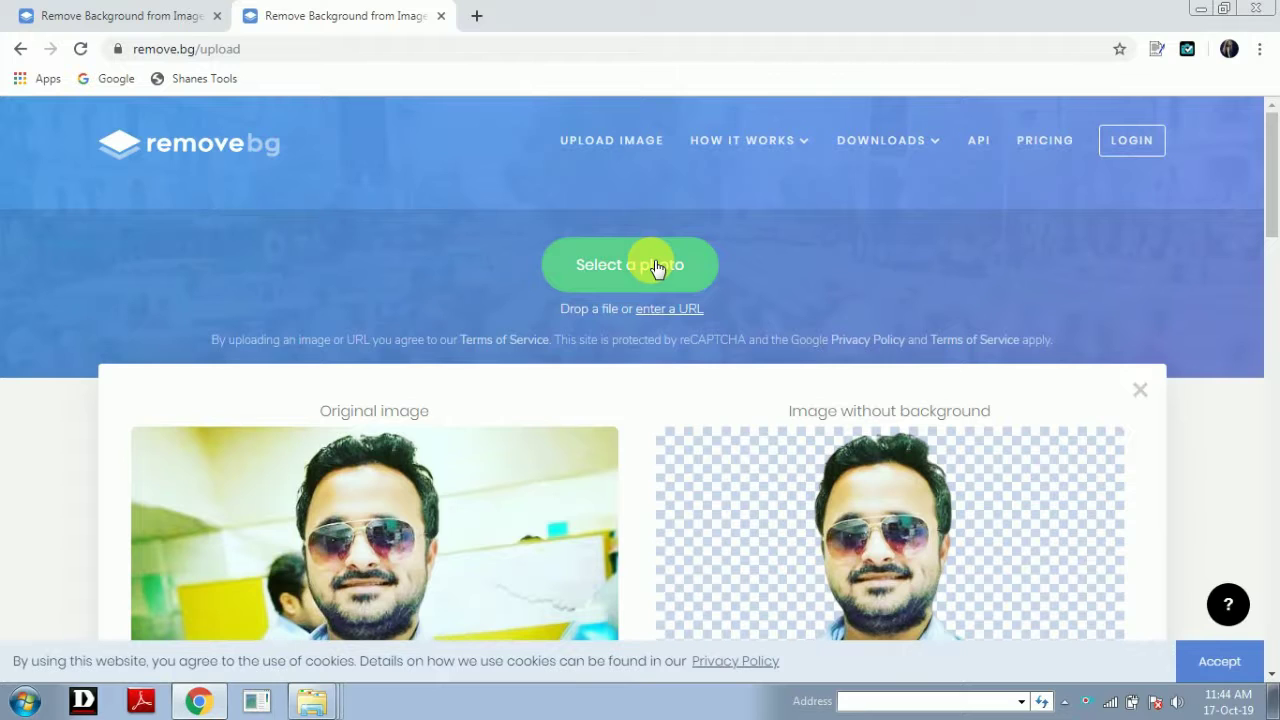
pyautogui.click(655, 268)
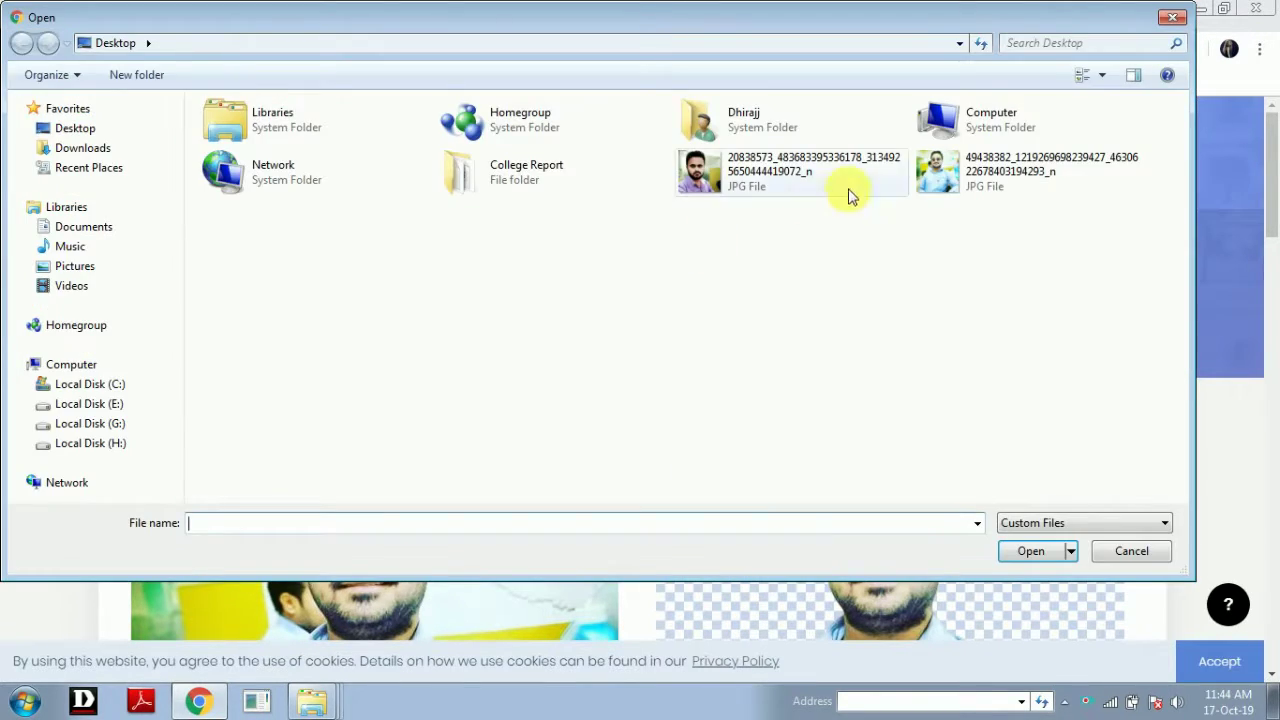
pyautogui.doubleClick(948, 170)
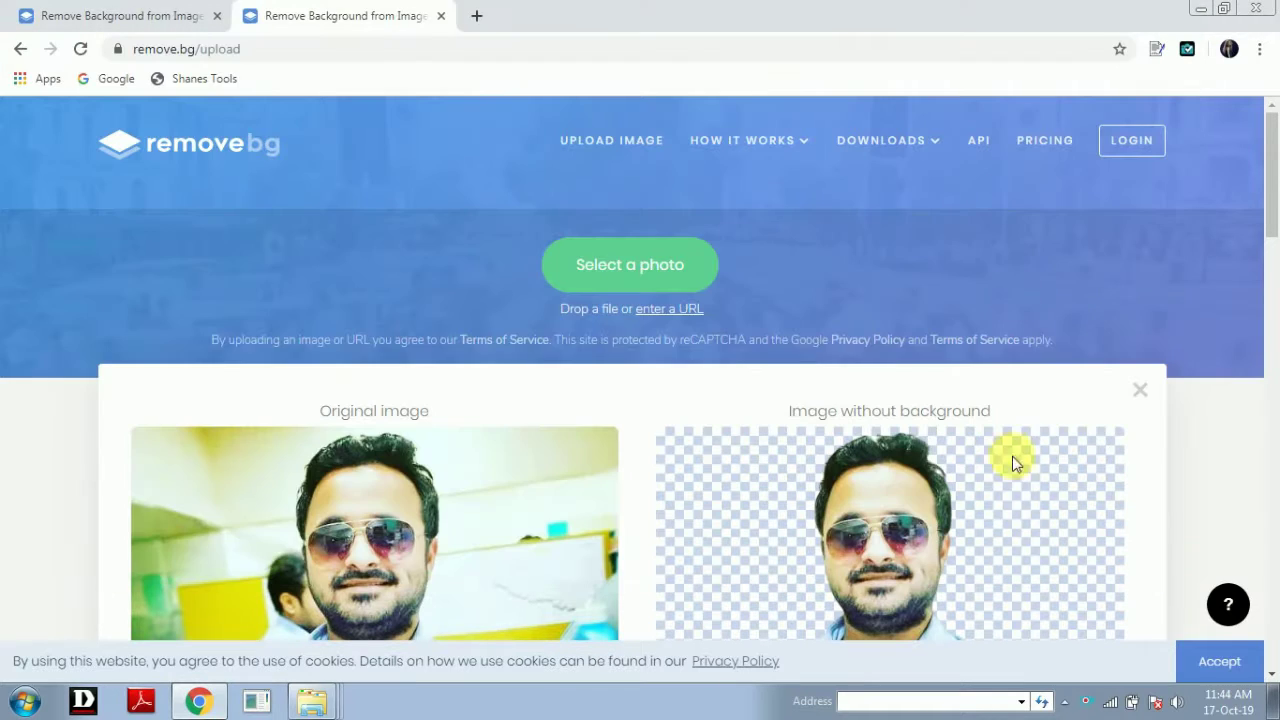
# Step: Compare the blue-shirt photo with its cutout, download the version without background, and preview the PNG
pyautogui.scroll(-3, 878, 295)
pyautogui.scroll(3, 874, 290)
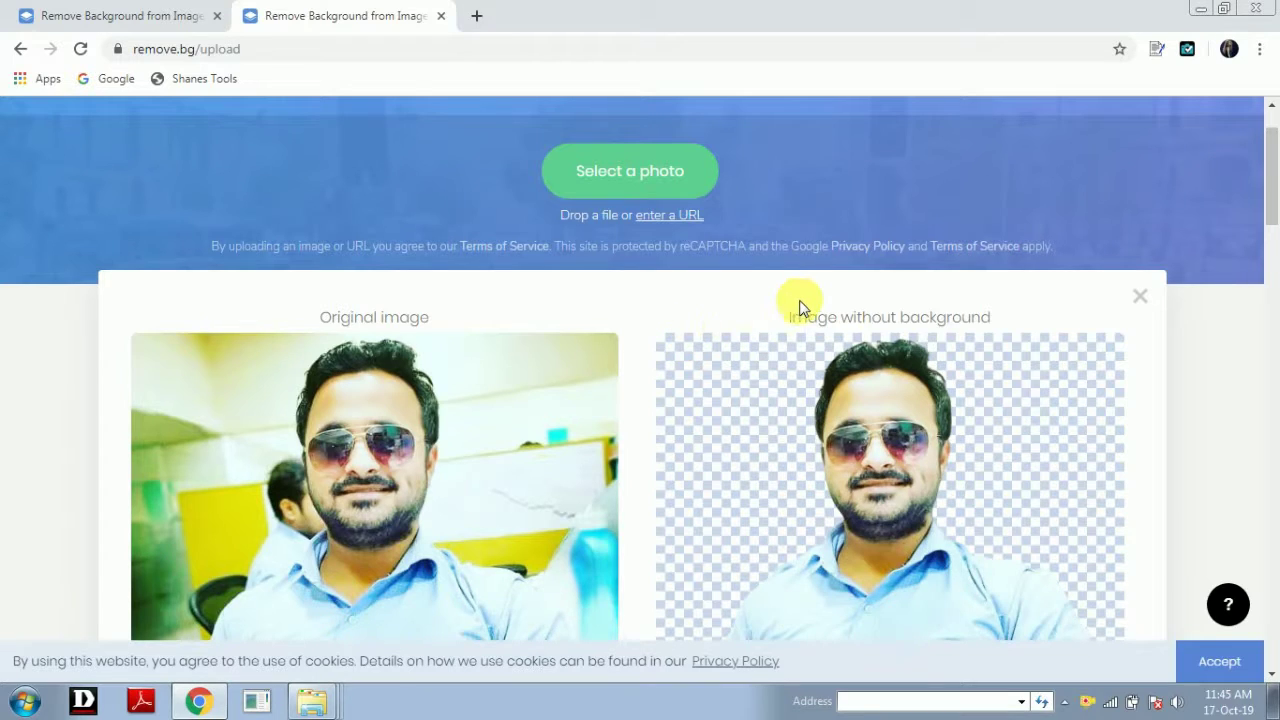
pyautogui.scroll(-2, 800, 305)
pyautogui.scroll(-2, 800, 302)
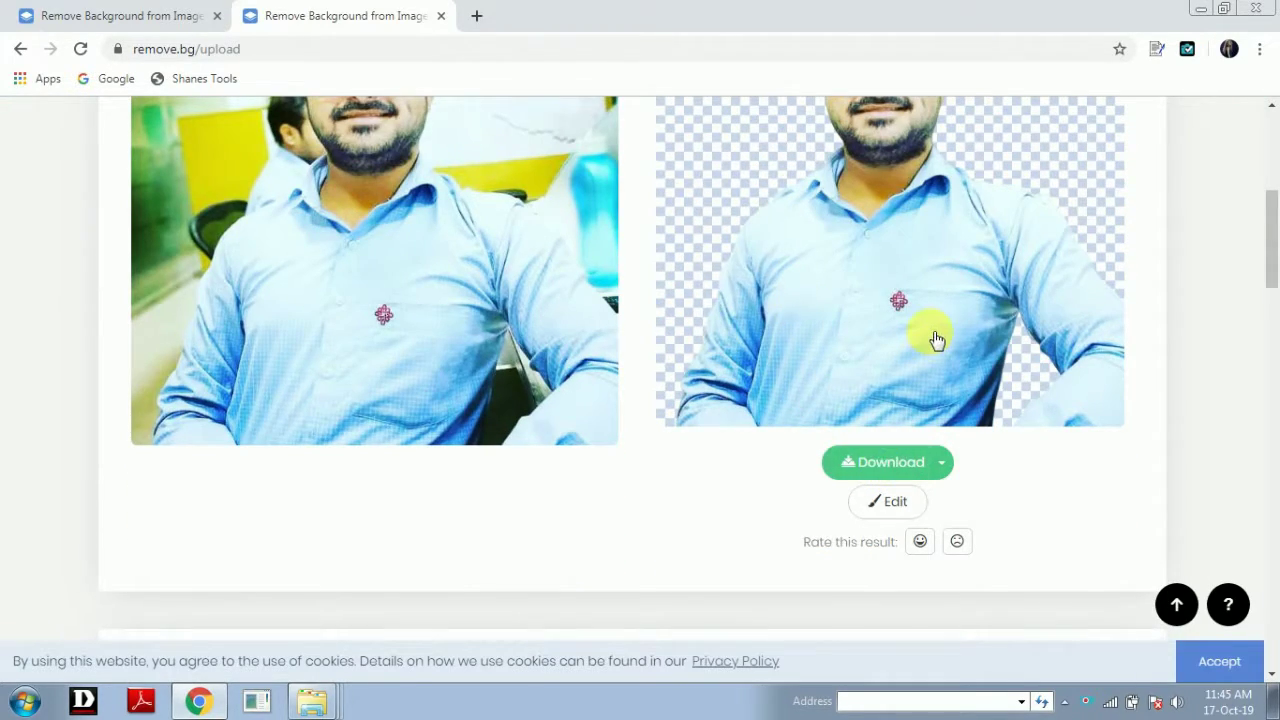
pyautogui.scroll(2, 937, 333)
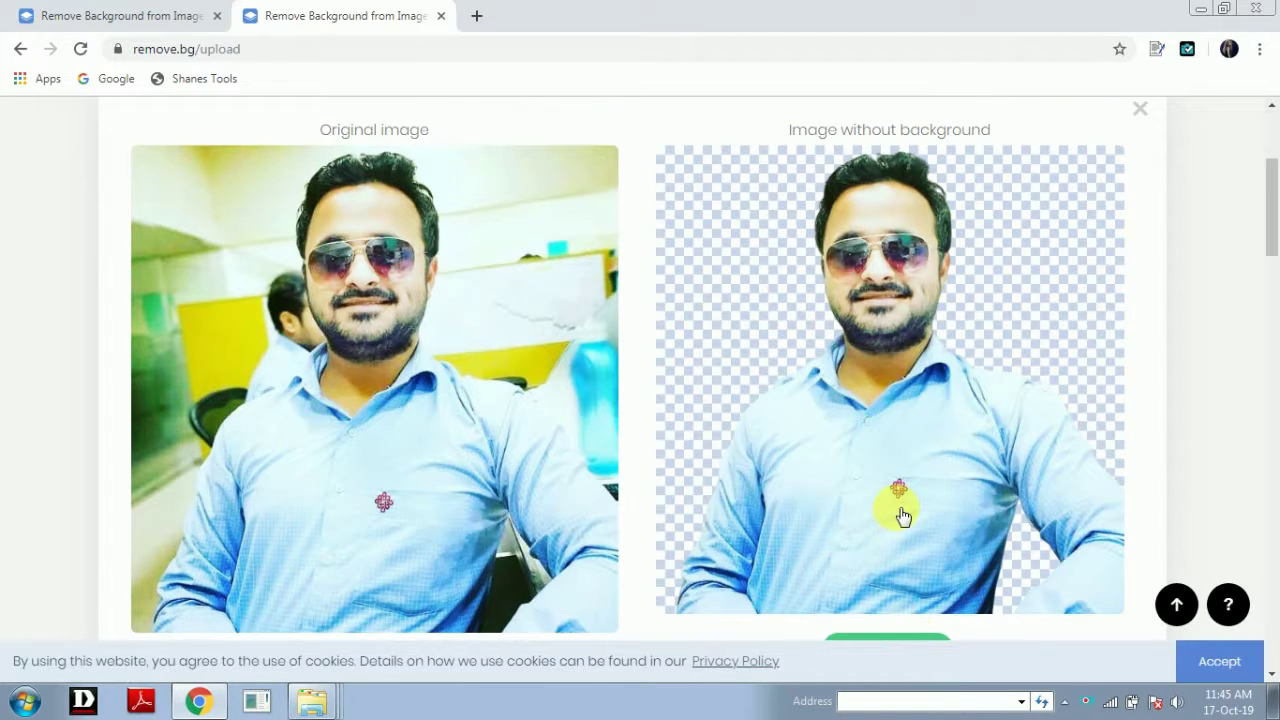
pyautogui.scroll(-1, 901, 514)
pyautogui.scroll(-1, 903, 516)
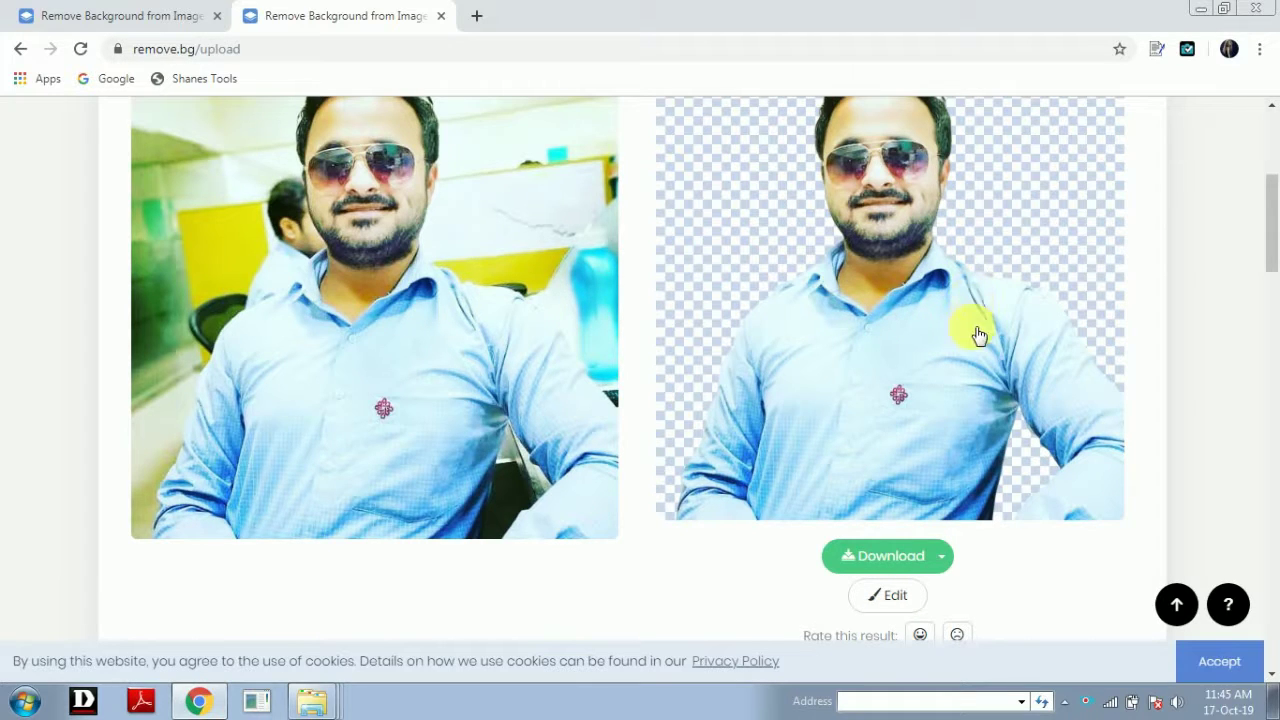
pyautogui.click(890, 556)
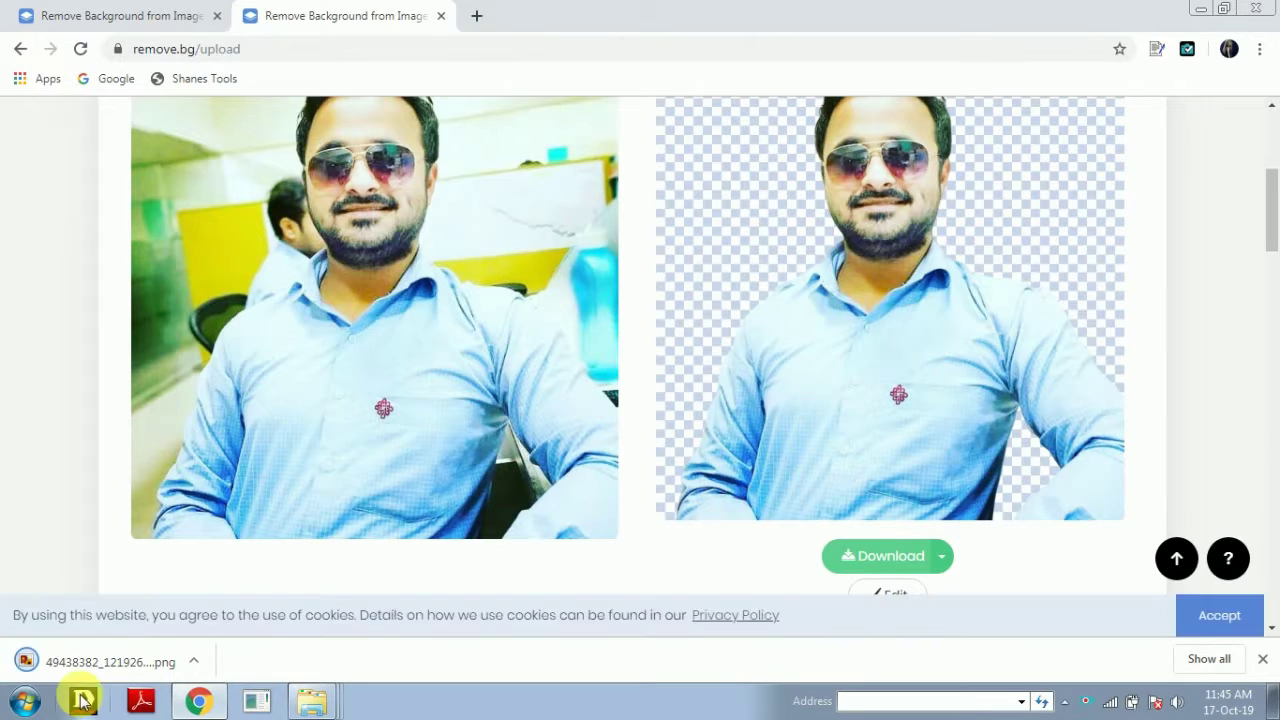
pyautogui.click(97, 668)
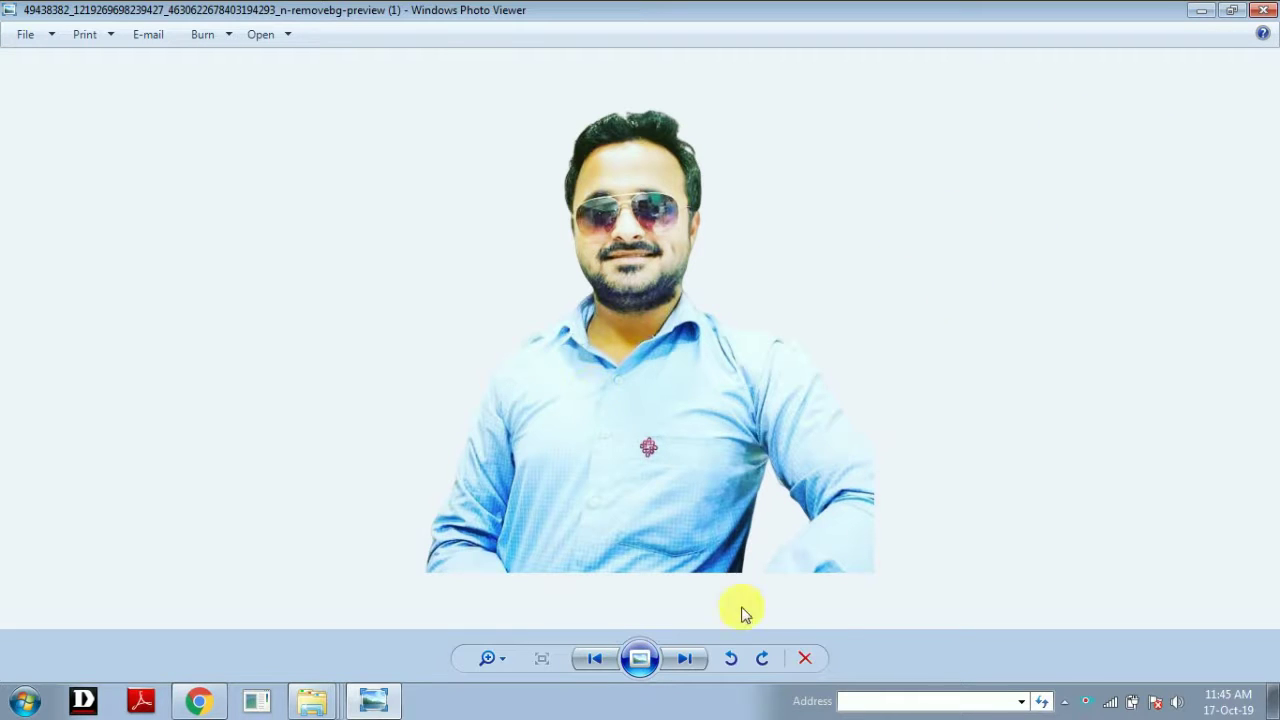
pyautogui.click(1266, 9)
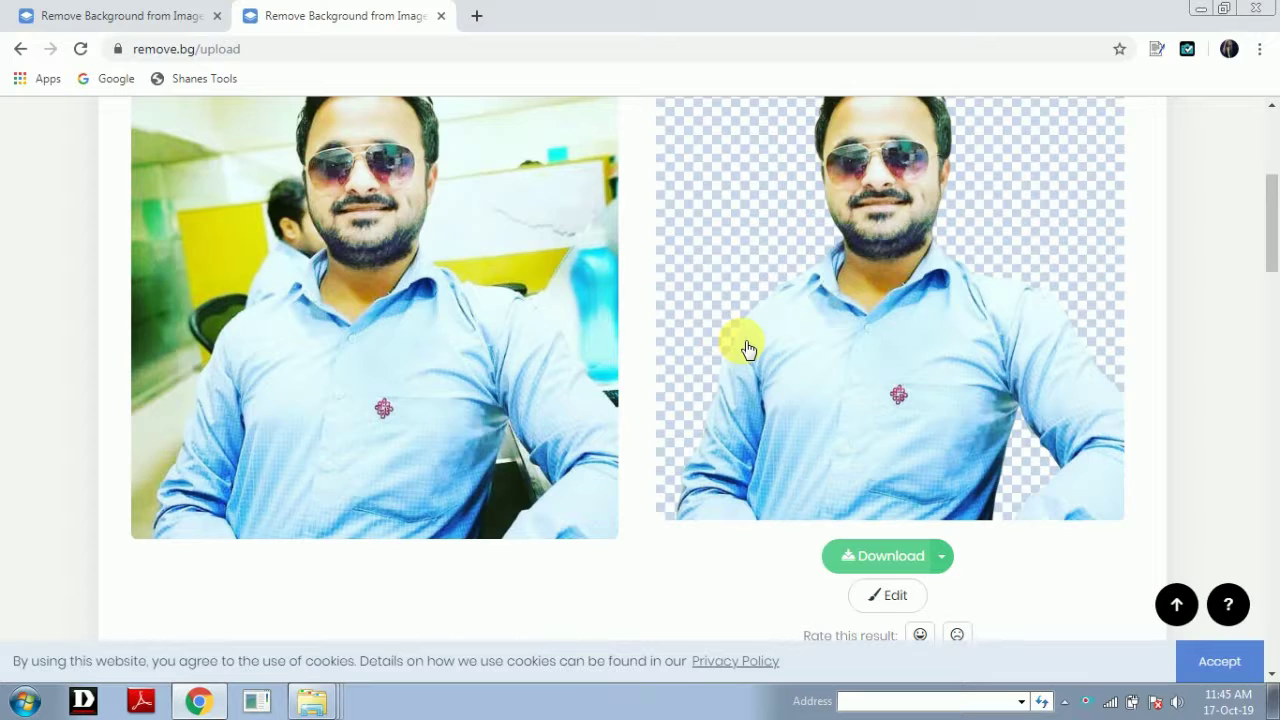
pyautogui.scroll(3, 748, 348)
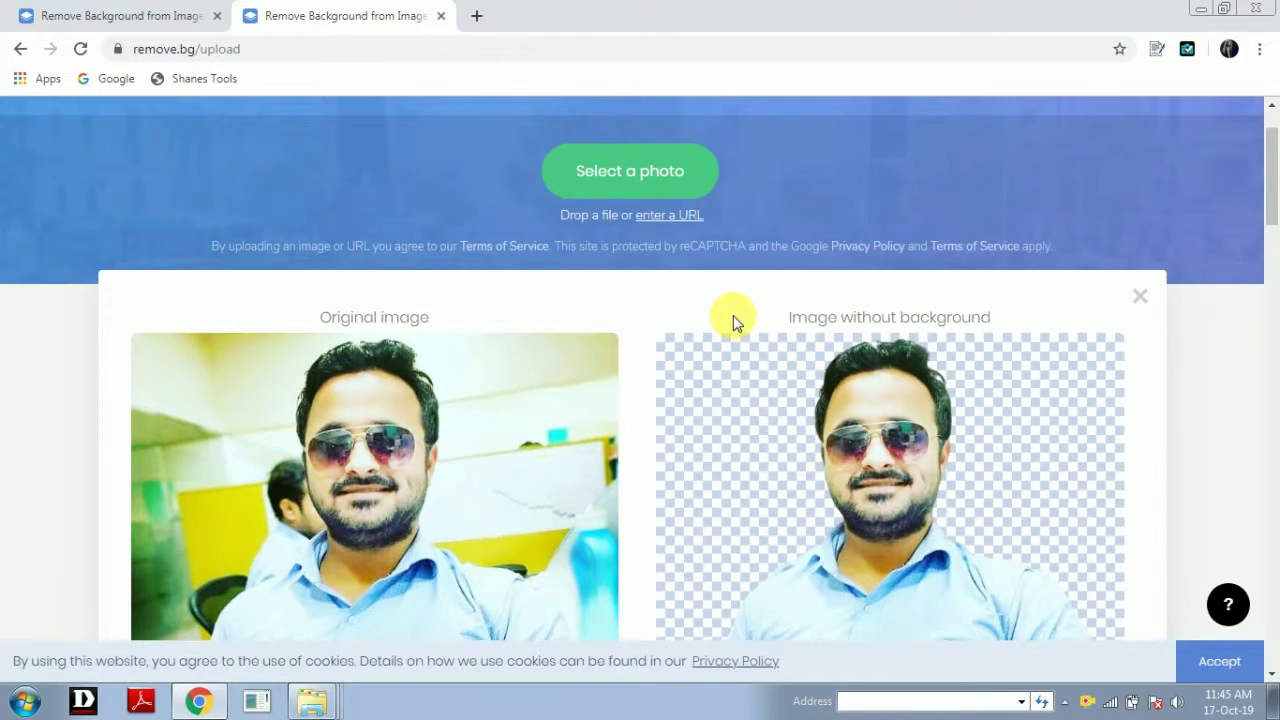
pyautogui.scroll(1, 735, 300)
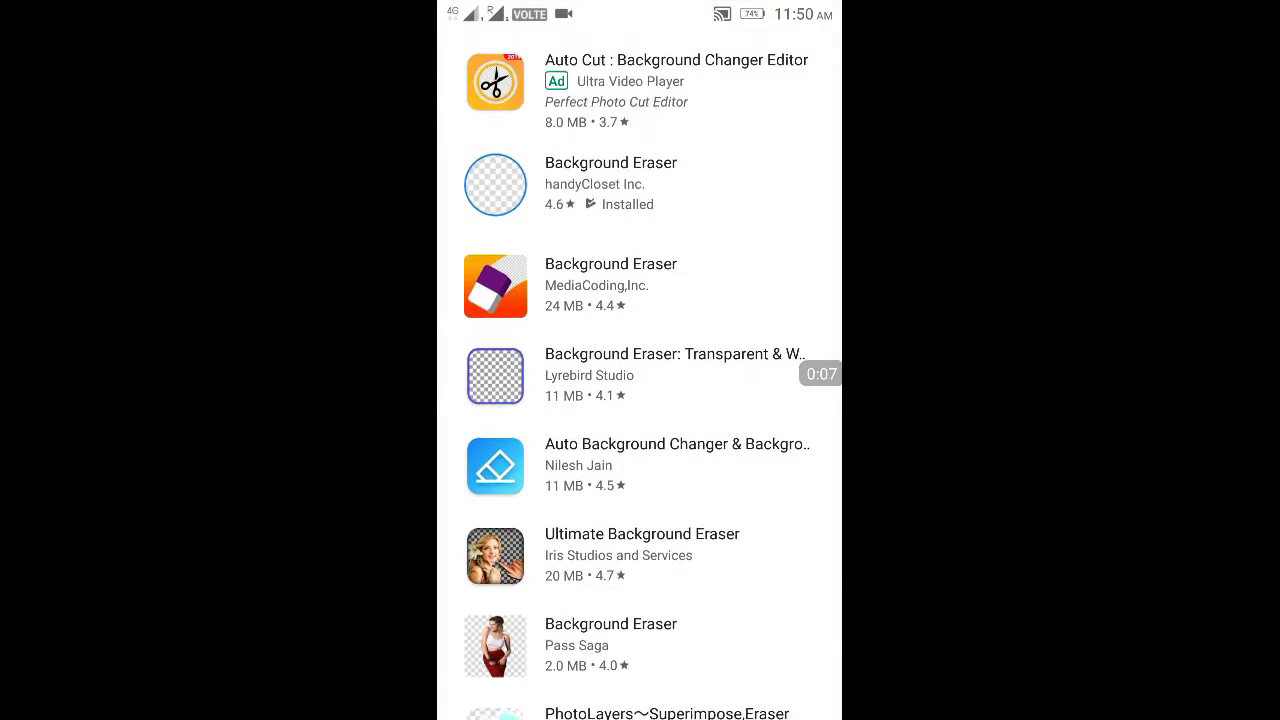
# Step: Find Background Eraser by handyCloset Inc. in the phone's app store results and launch the installed app
pyautogui.scroll(2, 639, 400)
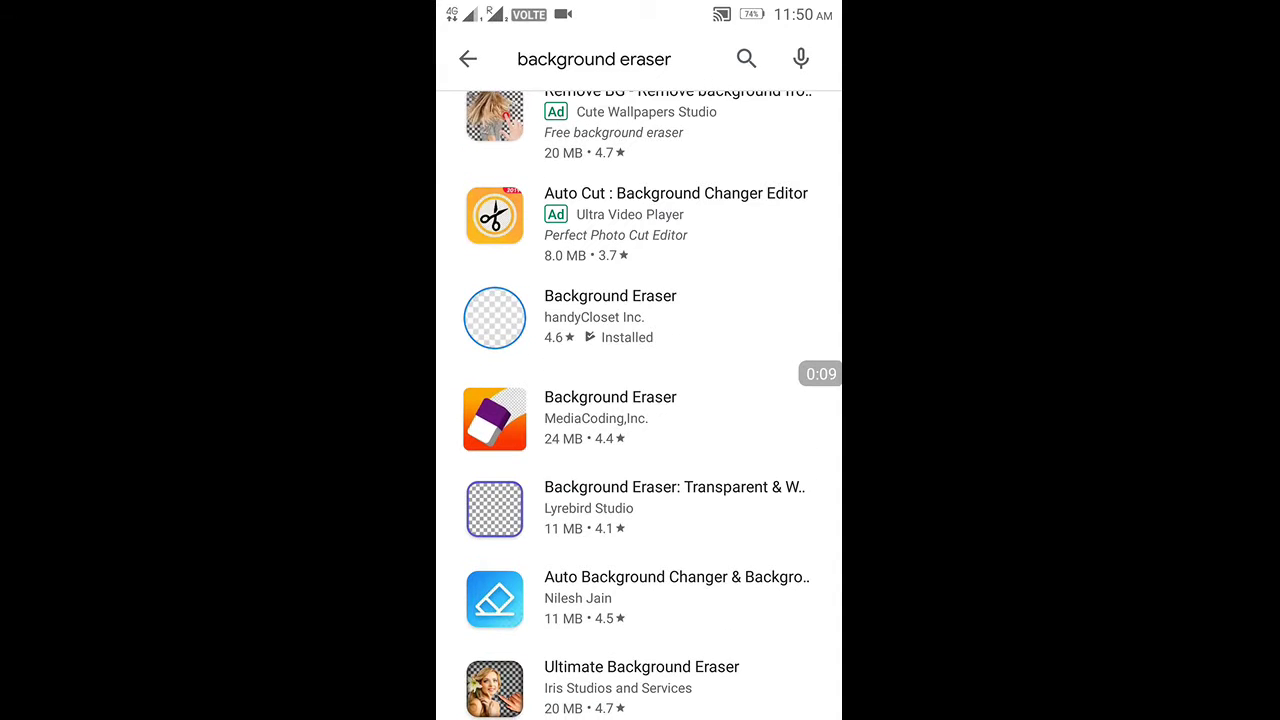
pyautogui.click(610, 316)
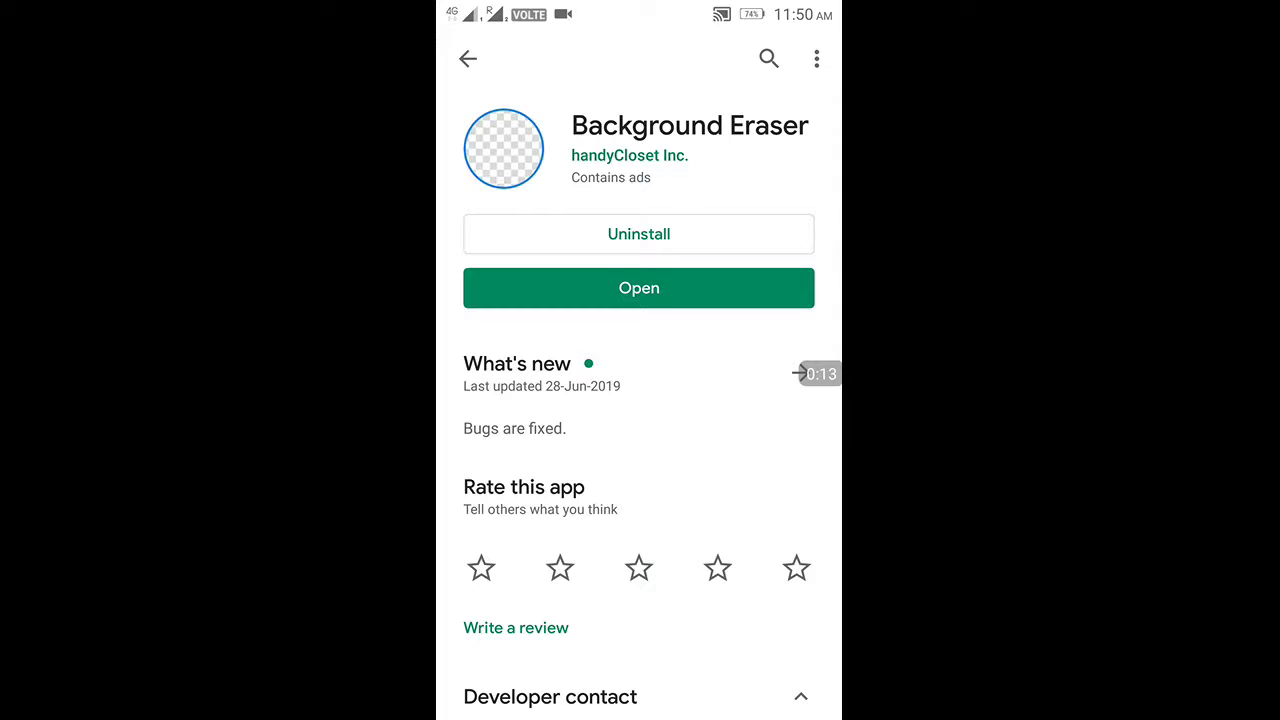
pyautogui.click(639, 288)
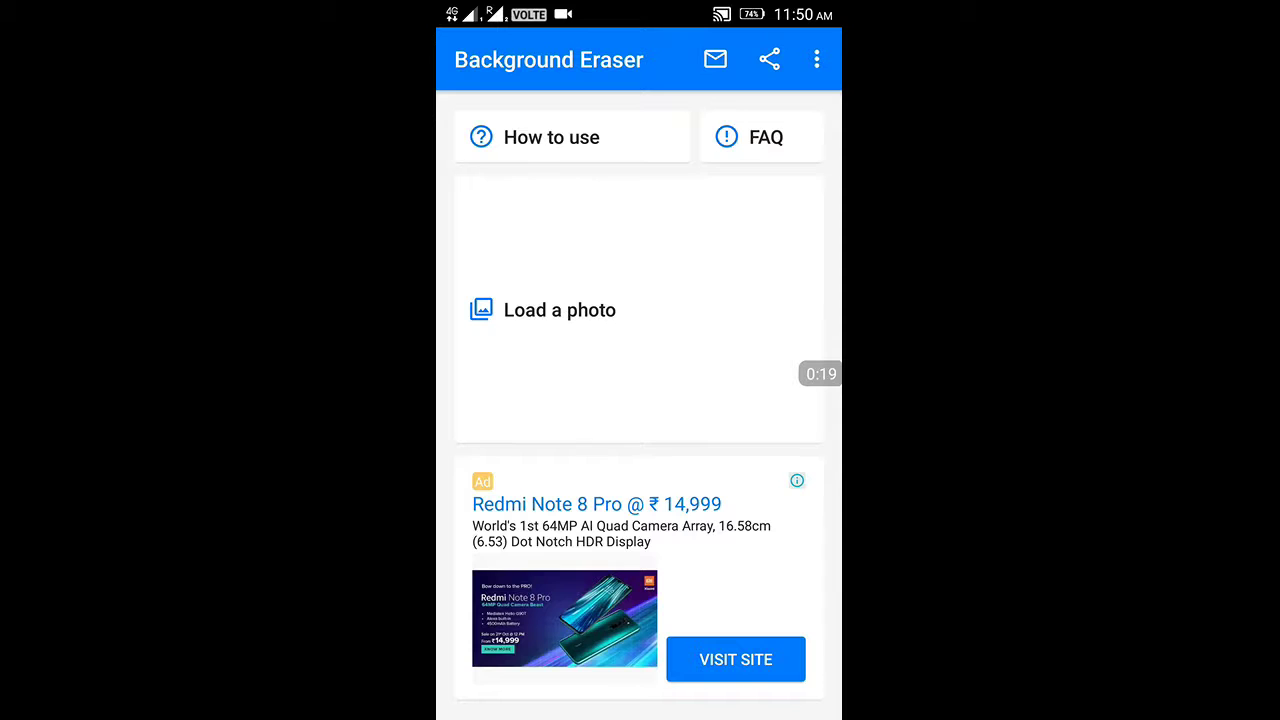
# Step: Load the blue-shirt photo into Background Eraser and accept the crop at the full image size
pyautogui.click(559, 310)
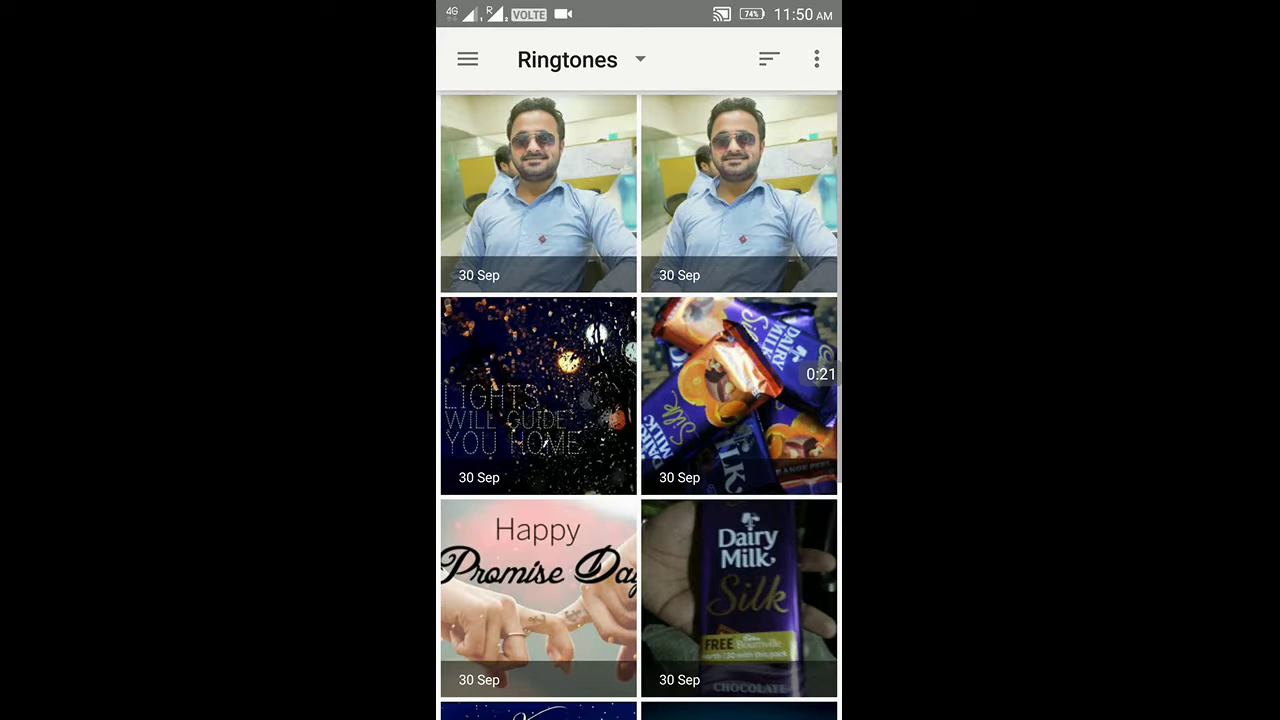
pyautogui.click(739, 205)
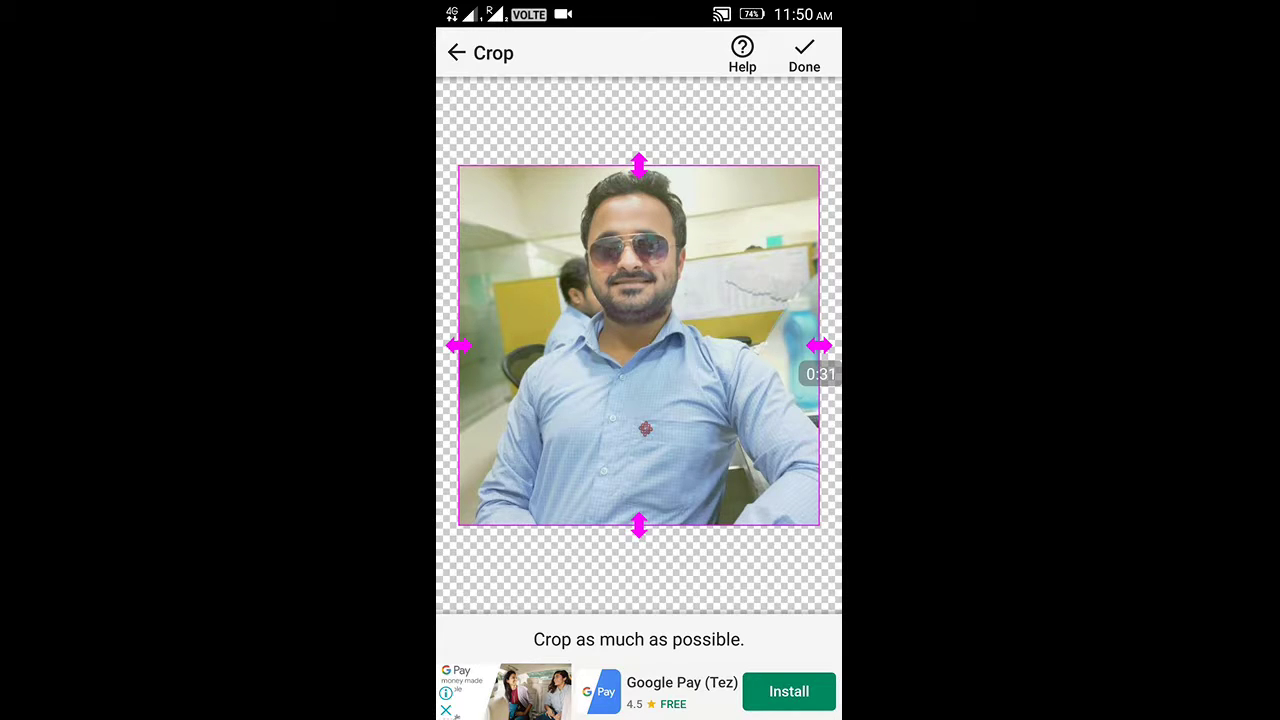
pyautogui.click(804, 55)
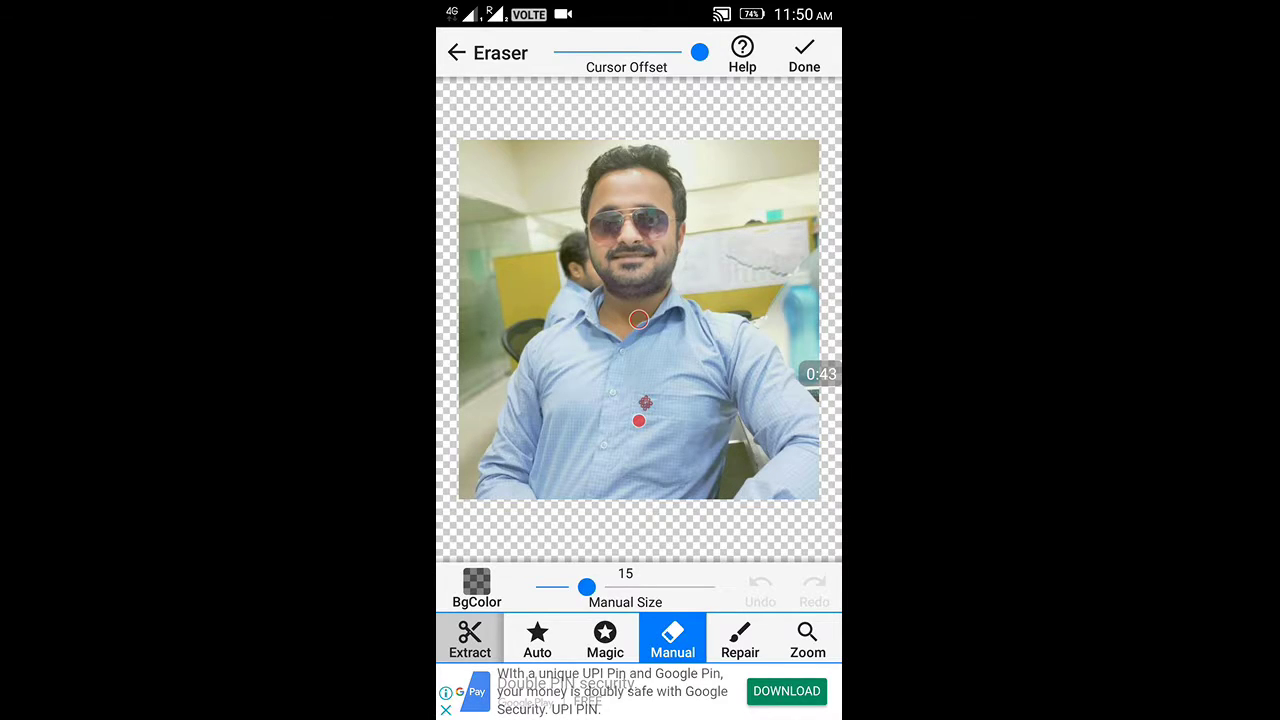
# Step: Erase the similar-coloured background areas around the man with the Auto eraser
pyautogui.click(537, 640)
pyautogui.moveTo(638, 420)
pyautogui.mouseDown()
pyautogui.moveTo(766, 265)
pyautogui.moveTo(779, 302)
pyautogui.mouseUp()
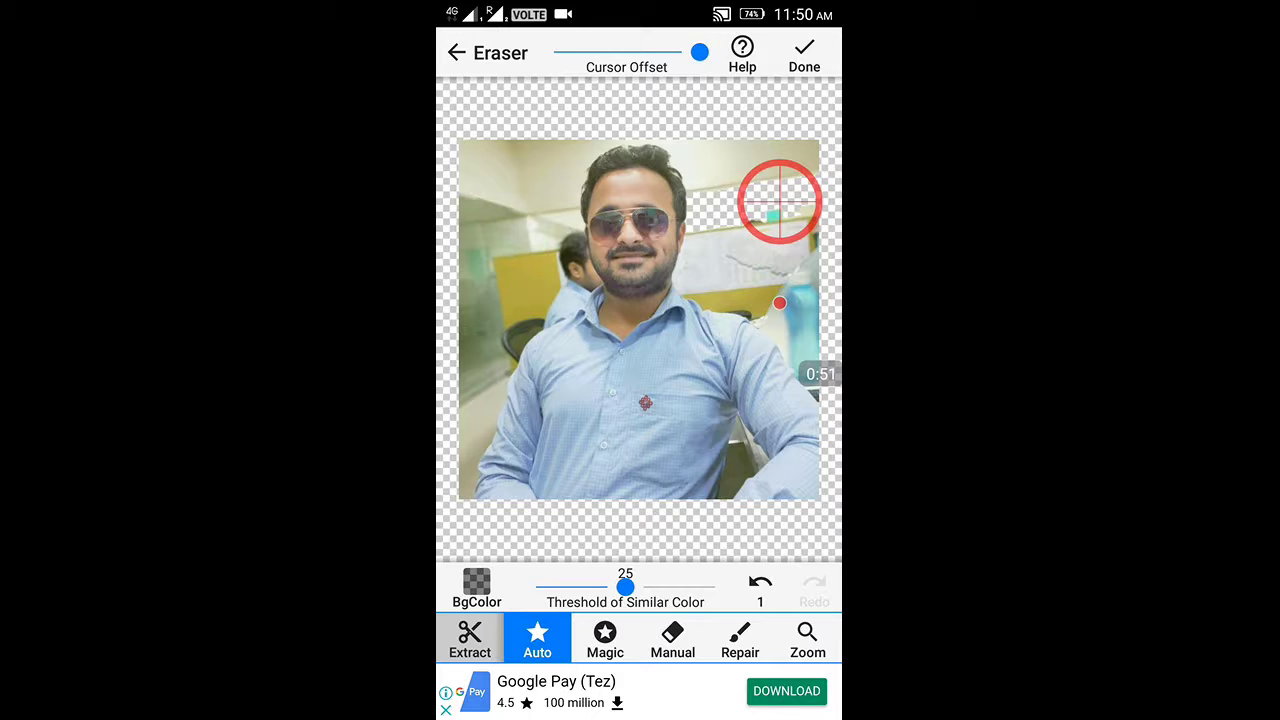
pyautogui.moveTo(779, 302)
pyautogui.mouseDown()
pyautogui.moveTo(749, 266)
pyautogui.moveTo(808, 266)
pyautogui.moveTo(799, 412)
pyautogui.moveTo(793, 376)
pyautogui.moveTo(748, 408)
pyautogui.moveTo(751, 375)
pyautogui.moveTo(771, 412)
pyautogui.moveTo(806, 418)
pyautogui.moveTo(711, 273)
pyautogui.moveTo(720, 303)
pyautogui.moveTo(521, 326)
pyautogui.moveTo(546, 291)
pyautogui.moveTo(523, 249)
pyautogui.moveTo(549, 357)
pyautogui.moveTo(500, 397)
pyautogui.moveTo(516, 447)
pyautogui.moveTo(484, 466)
pyautogui.moveTo(563, 351)
pyautogui.moveTo(467, 337)
pyautogui.moveTo(505, 472)
pyautogui.moveTo(473, 450)
pyautogui.moveTo(521, 446)
pyautogui.moveTo(471, 512)
pyautogui.moveTo(483, 536)
pyautogui.moveTo(472, 570)
pyautogui.mouseUp()
pyautogui.click(795, 265)
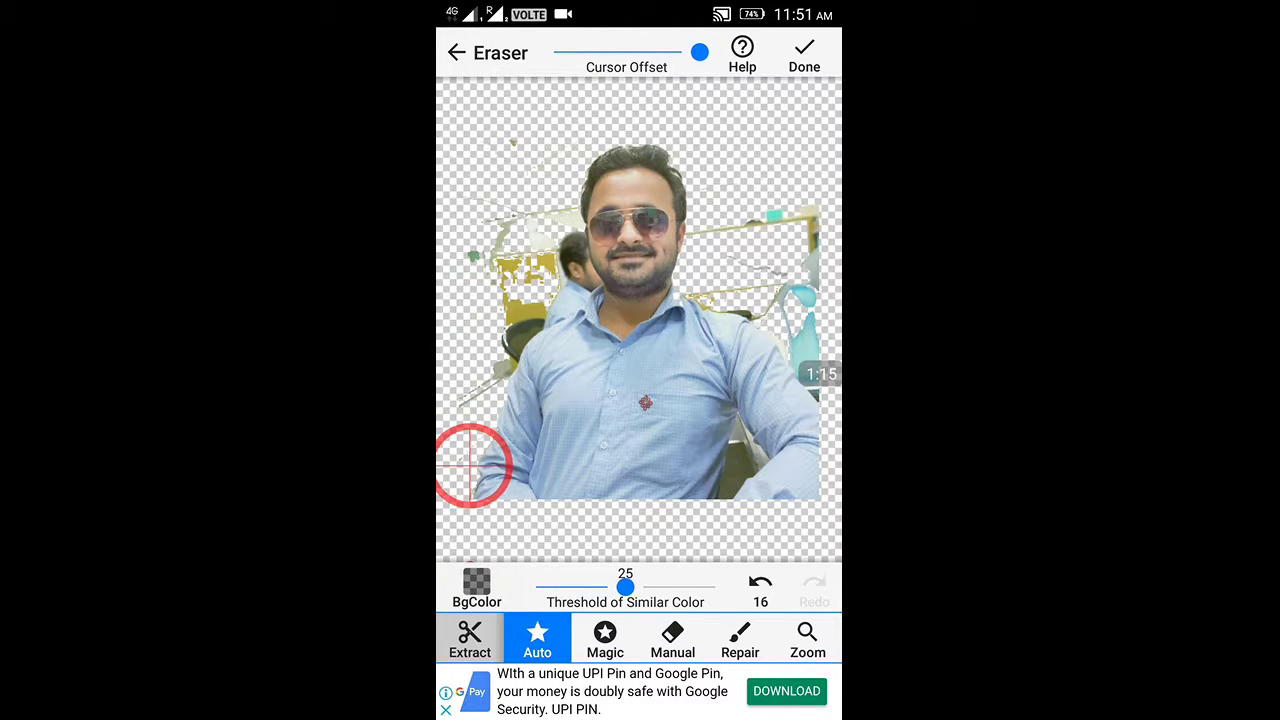
pyautogui.moveTo(598, 446)
pyautogui.mouseDown()
pyautogui.moveTo(517, 409)
pyautogui.moveTo(558, 414)
pyautogui.moveTo(540, 362)
pyautogui.moveTo(552, 388)
pyautogui.moveTo(586, 371)
pyautogui.moveTo(566, 406)
pyautogui.moveTo(584, 408)
pyautogui.moveTo(590, 370)
pyautogui.moveTo(569, 345)
pyautogui.moveTo(621, 388)
pyautogui.moveTo(563, 309)
pyautogui.moveTo(514, 377)
pyautogui.moveTo(505, 367)
pyautogui.moveTo(514, 391)
pyautogui.moveTo(812, 431)
pyautogui.moveTo(798, 455)
pyautogui.mouseUp()
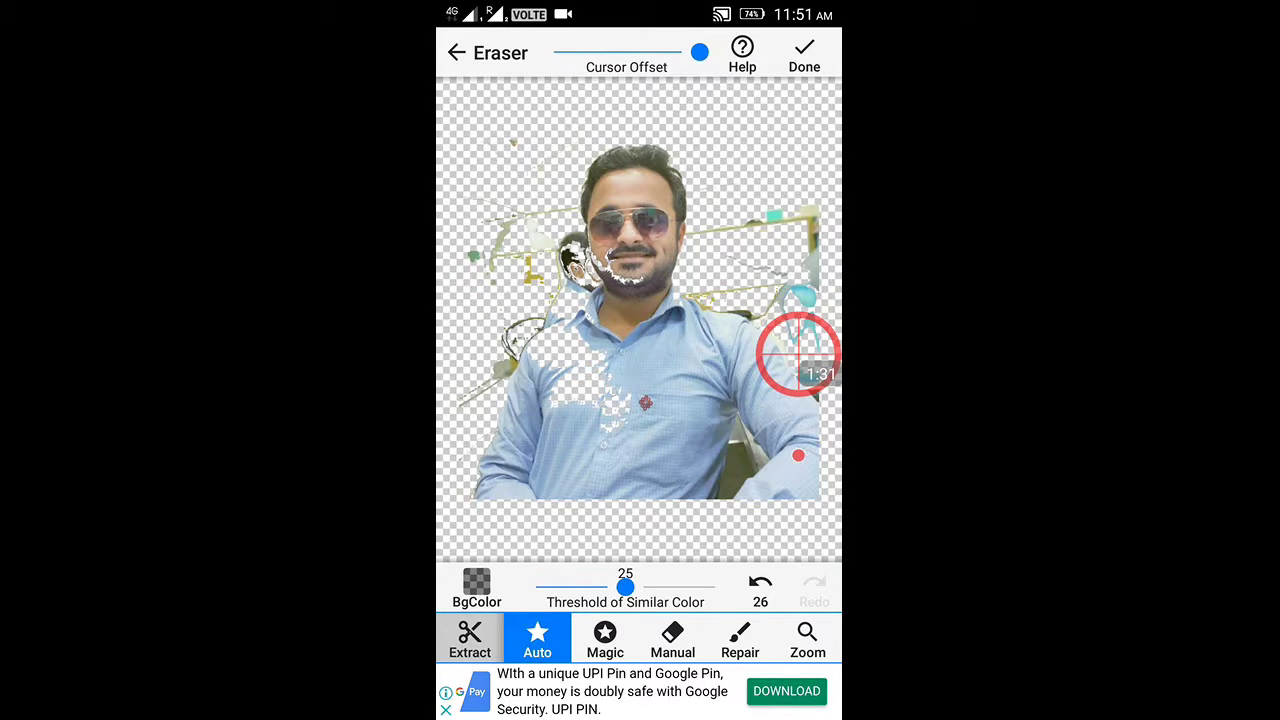
# Step: Erase the leftover background remnants on both sides of the man's head and shoulders with the Magic eraser
pyautogui.click(605, 640)
pyautogui.moveTo(700, 425)
pyautogui.mouseDown()
pyautogui.moveTo(808, 390)
pyautogui.moveTo(813, 411)
pyautogui.moveTo(755, 417)
pyautogui.mouseUp()
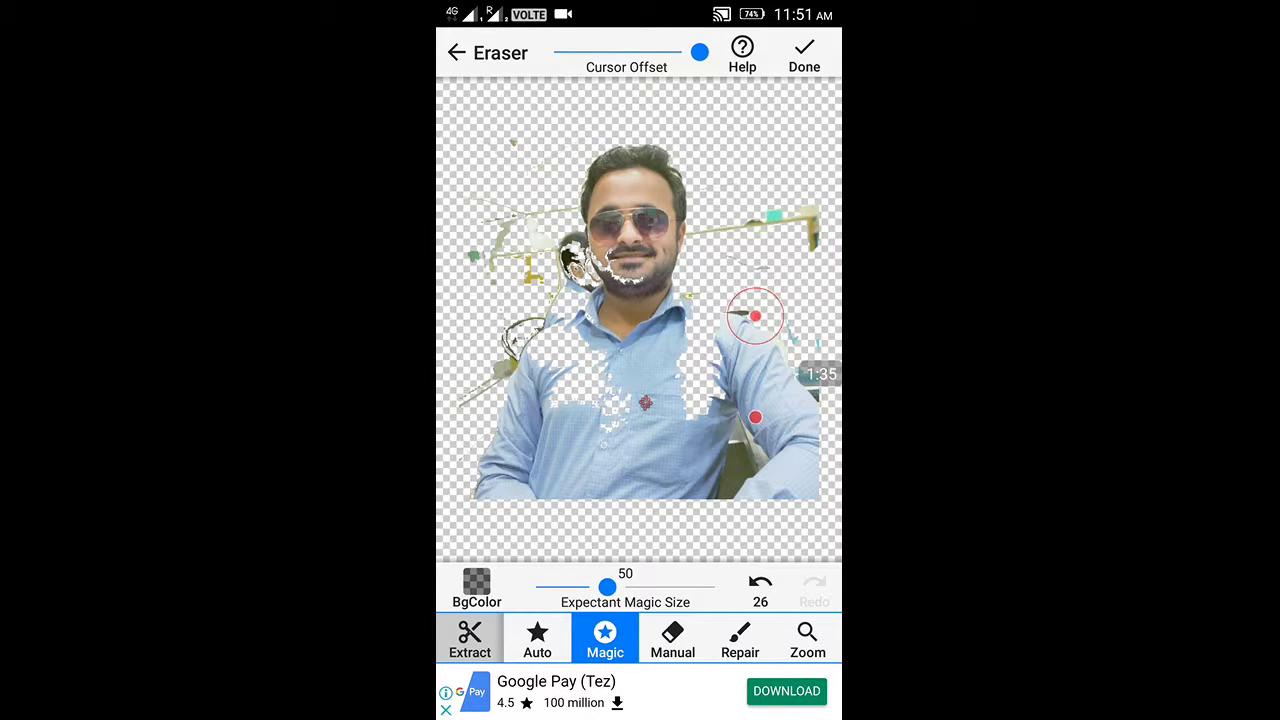
pyautogui.moveTo(717, 357)
pyautogui.mouseDown()
pyautogui.moveTo(702, 338)
pyautogui.moveTo(806, 323)
pyautogui.mouseUp()
pyautogui.moveTo(763, 370)
pyautogui.mouseDown()
pyautogui.moveTo(726, 366)
pyautogui.moveTo(751, 371)
pyautogui.moveTo(791, 437)
pyautogui.moveTo(811, 443)
pyautogui.moveTo(789, 314)
pyautogui.moveTo(726, 234)
pyautogui.moveTo(666, 218)
pyautogui.mouseUp()
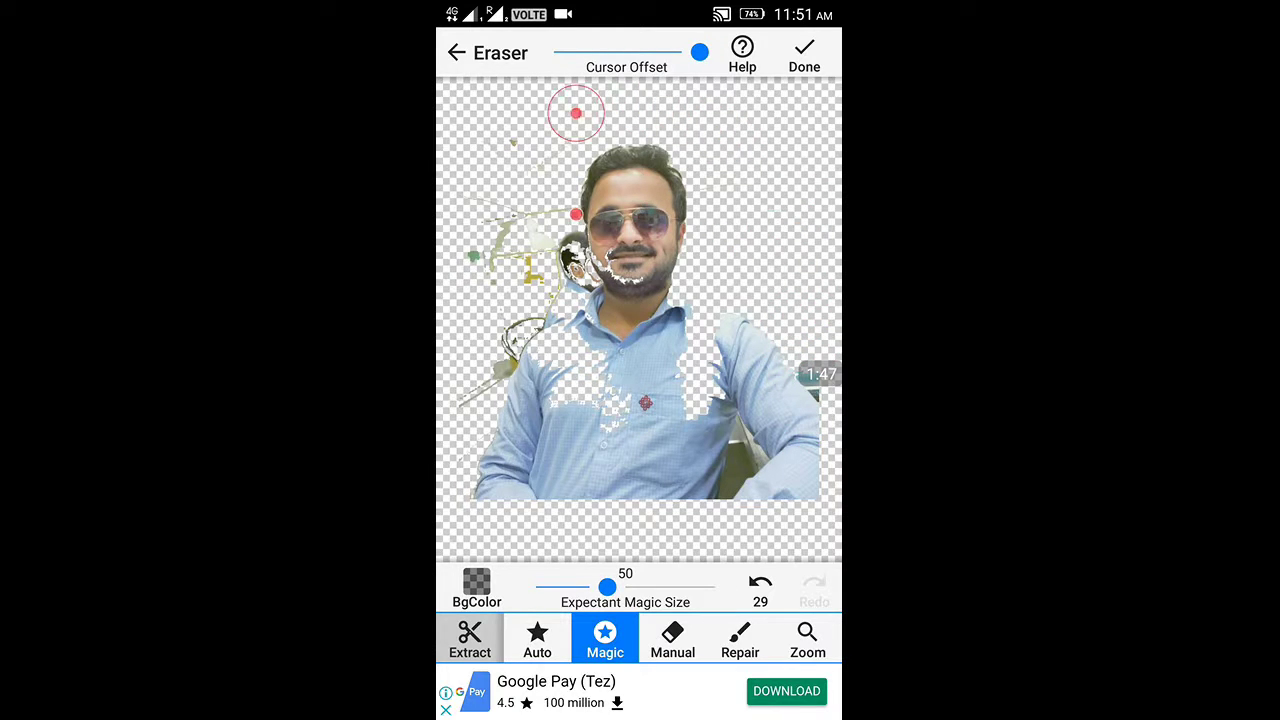
pyautogui.moveTo(510, 249)
pyautogui.mouseDown()
pyautogui.moveTo(474, 368)
pyautogui.moveTo(515, 348)
pyautogui.moveTo(527, 387)
pyautogui.moveTo(489, 480)
pyautogui.moveTo(468, 497)
pyautogui.mouseUp()
pyautogui.moveTo(511, 409); pyautogui.dragTo(506, 423)
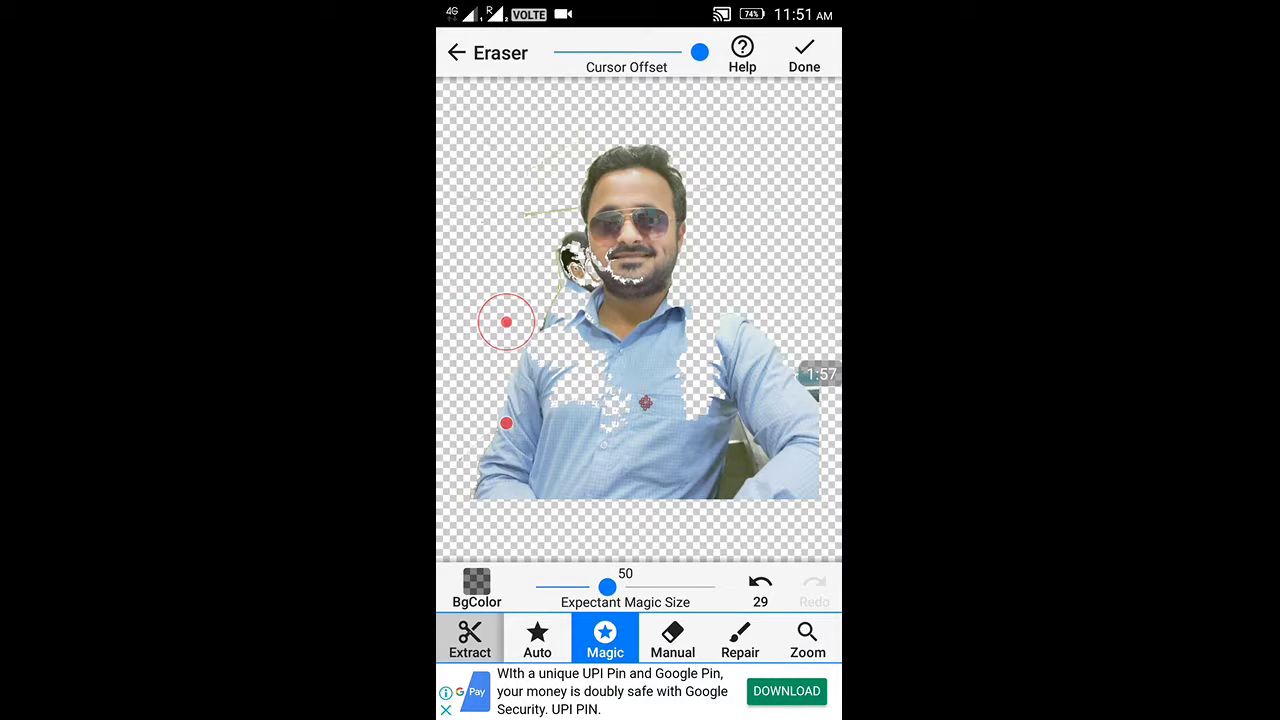